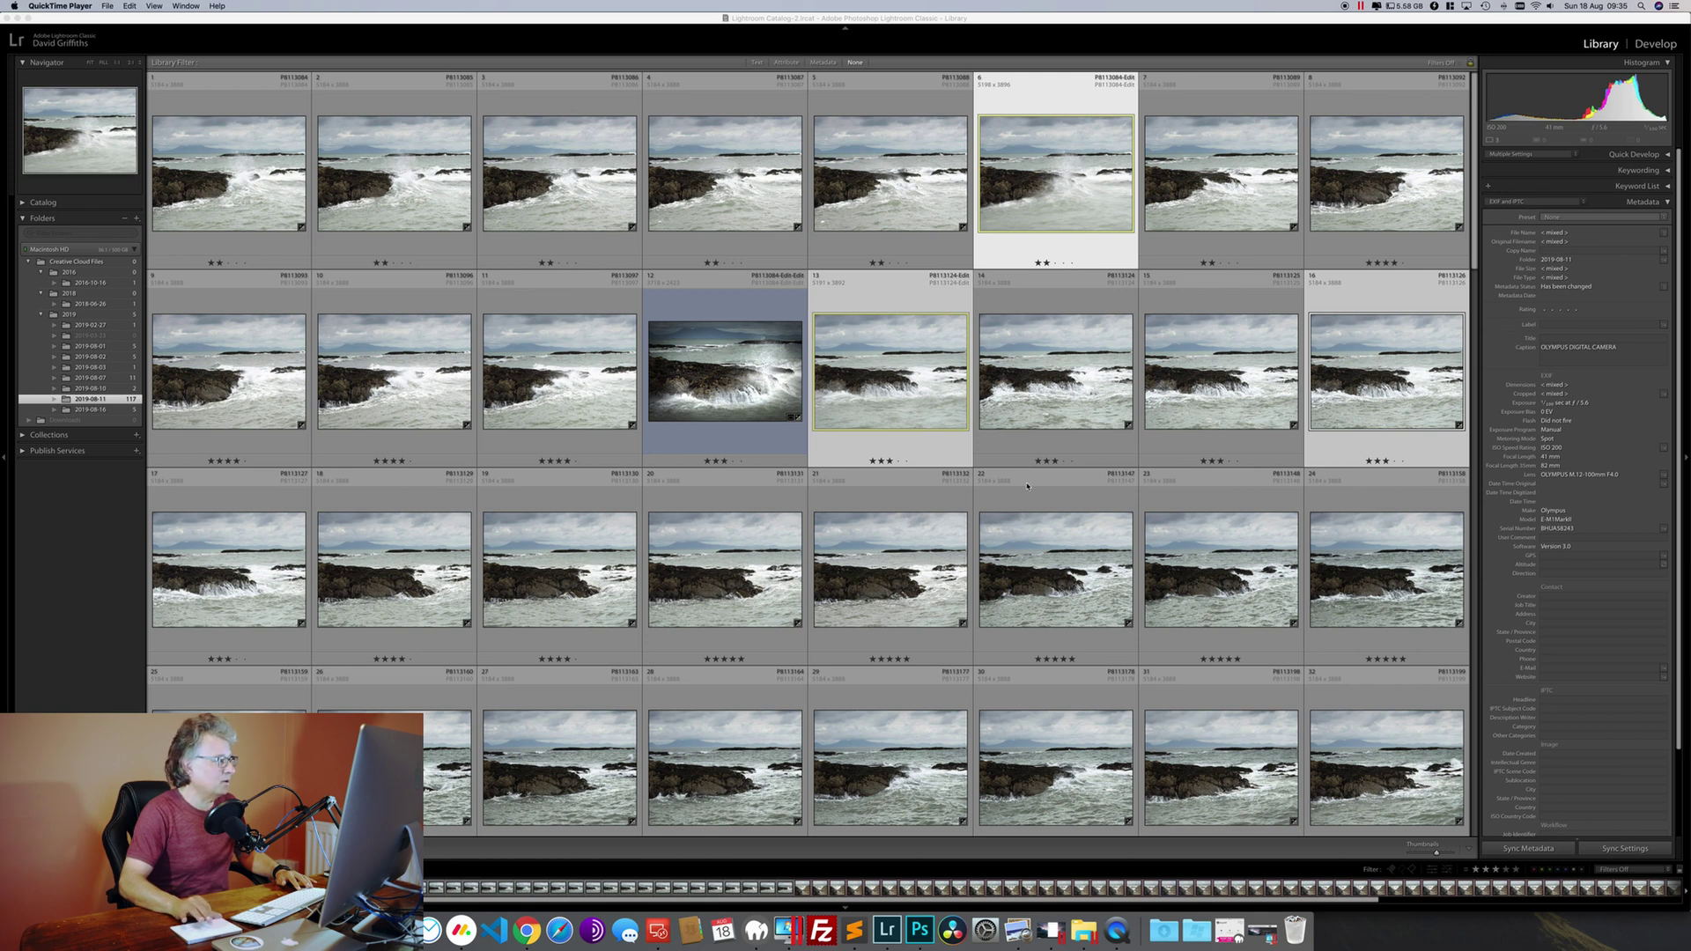
Step: Review the first wave exposures and photo 14 onward at full size
click(276, 175)
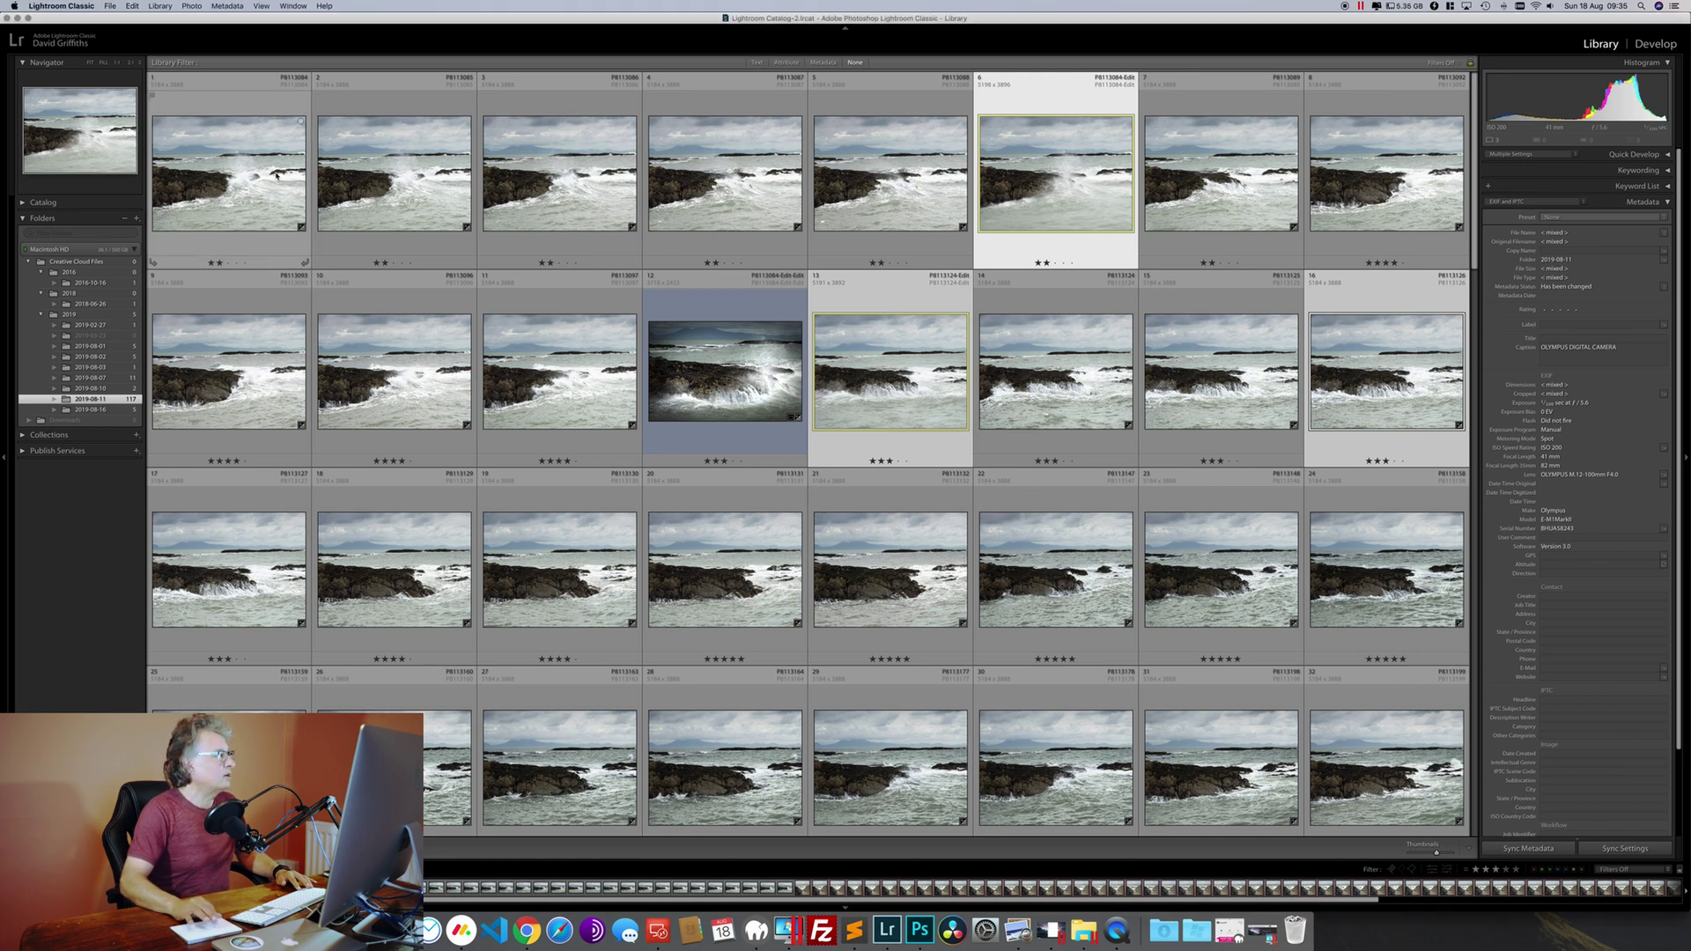
double_click(277, 175)
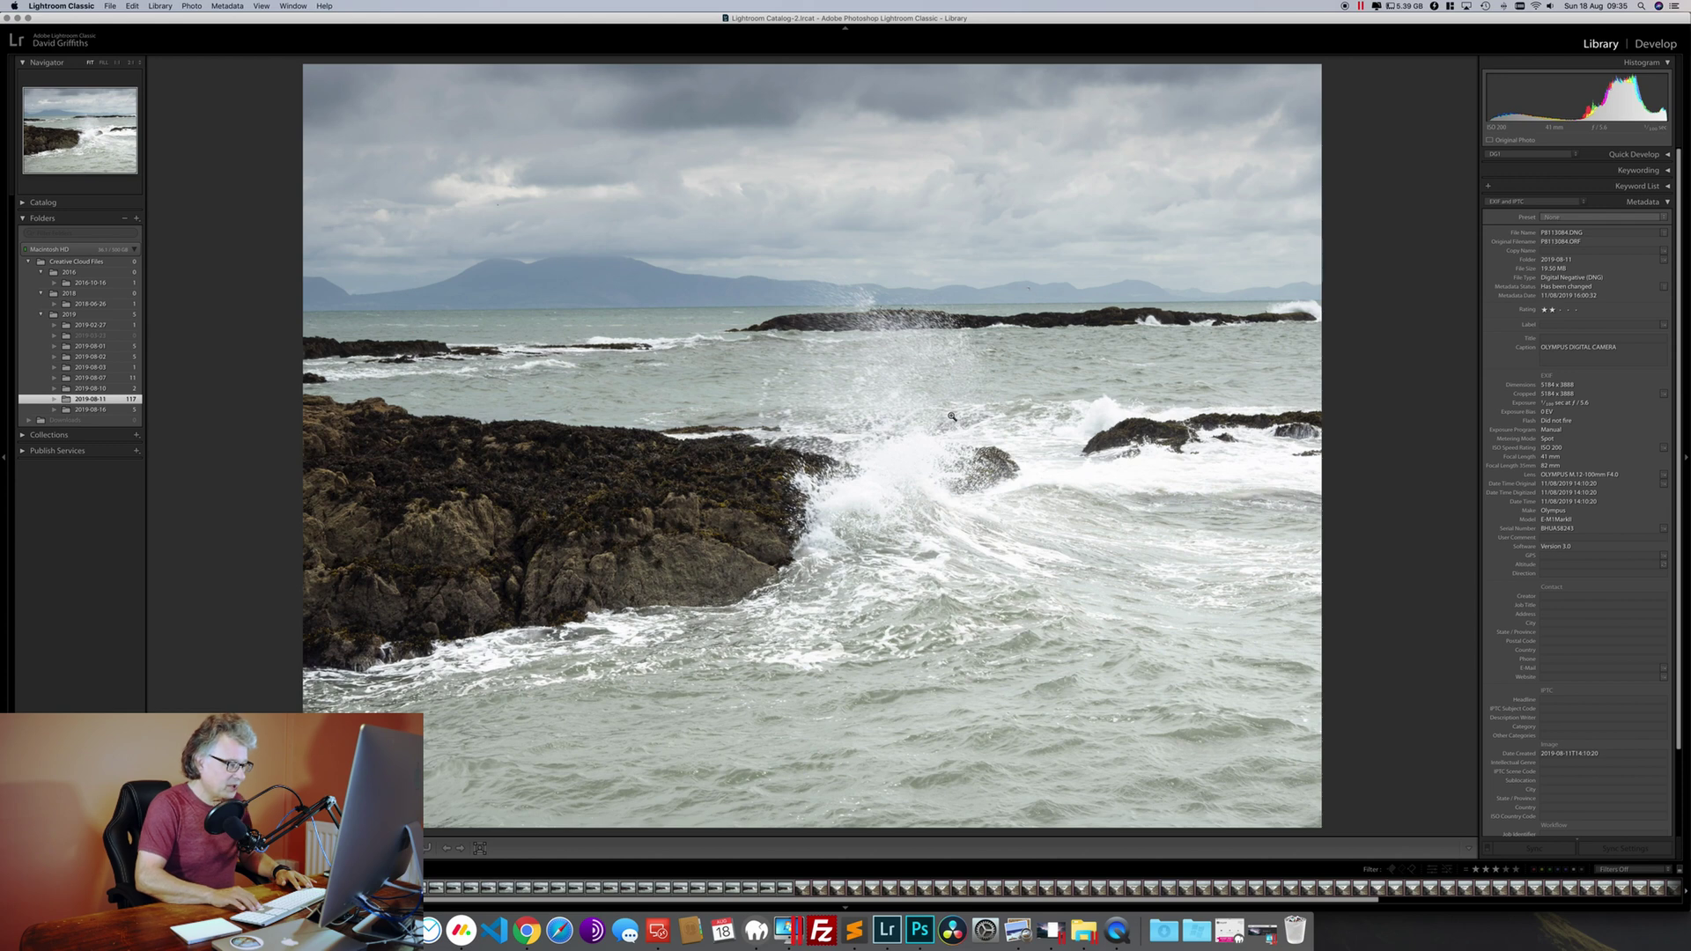
key(Right)
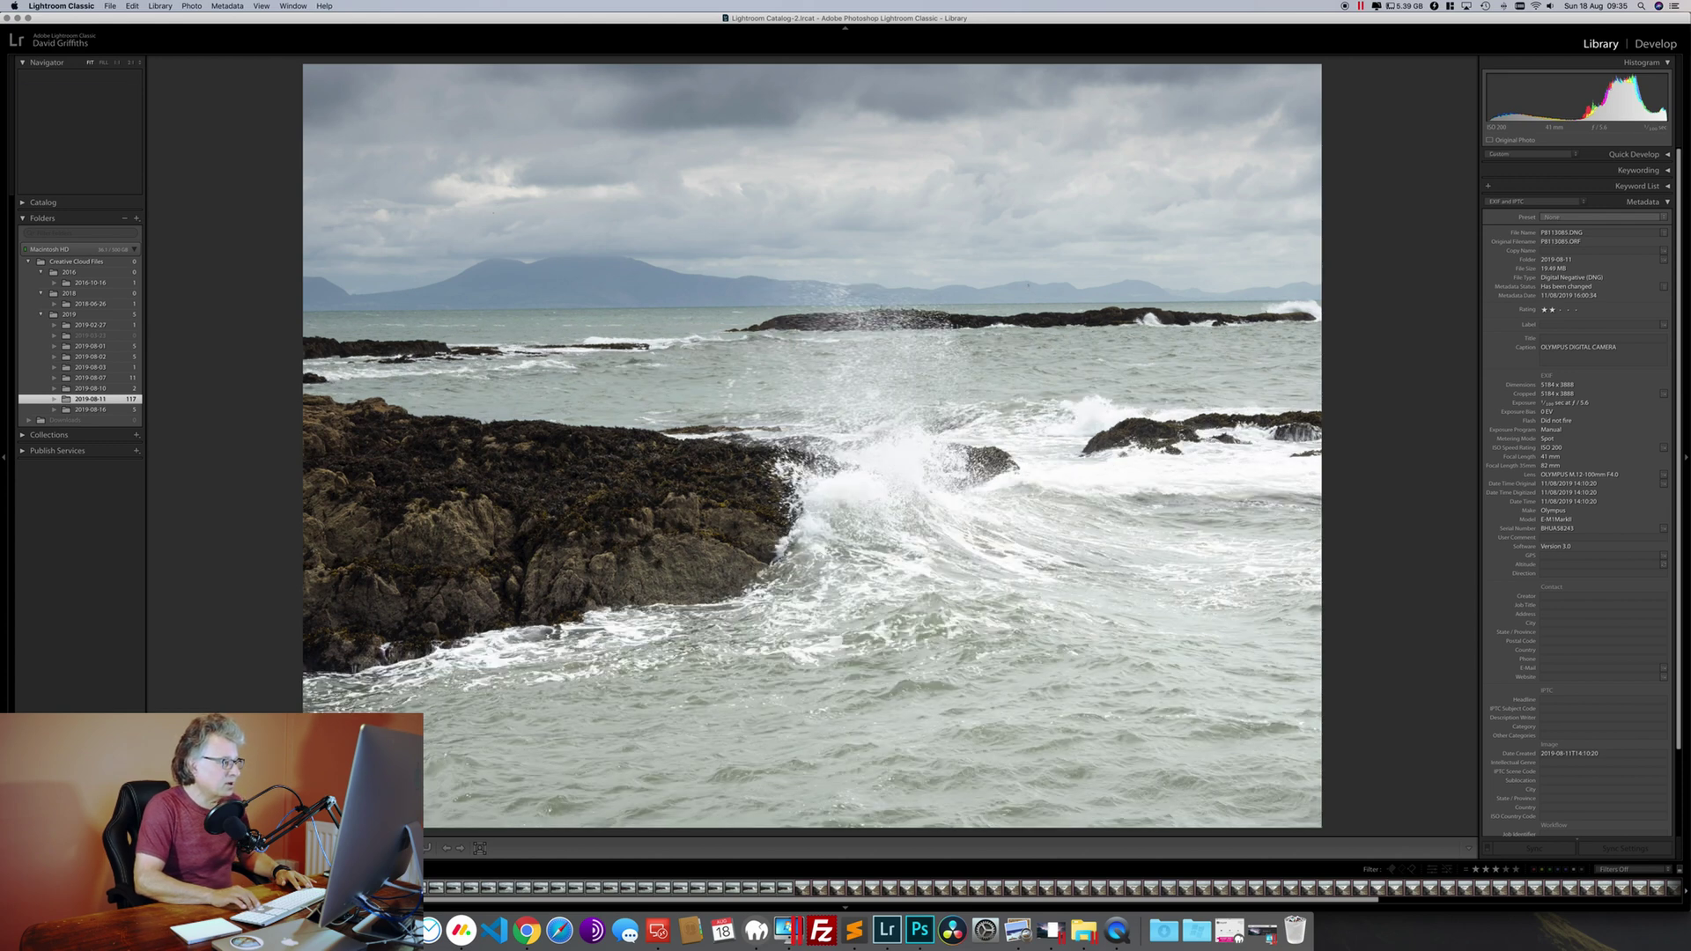
key(Right)
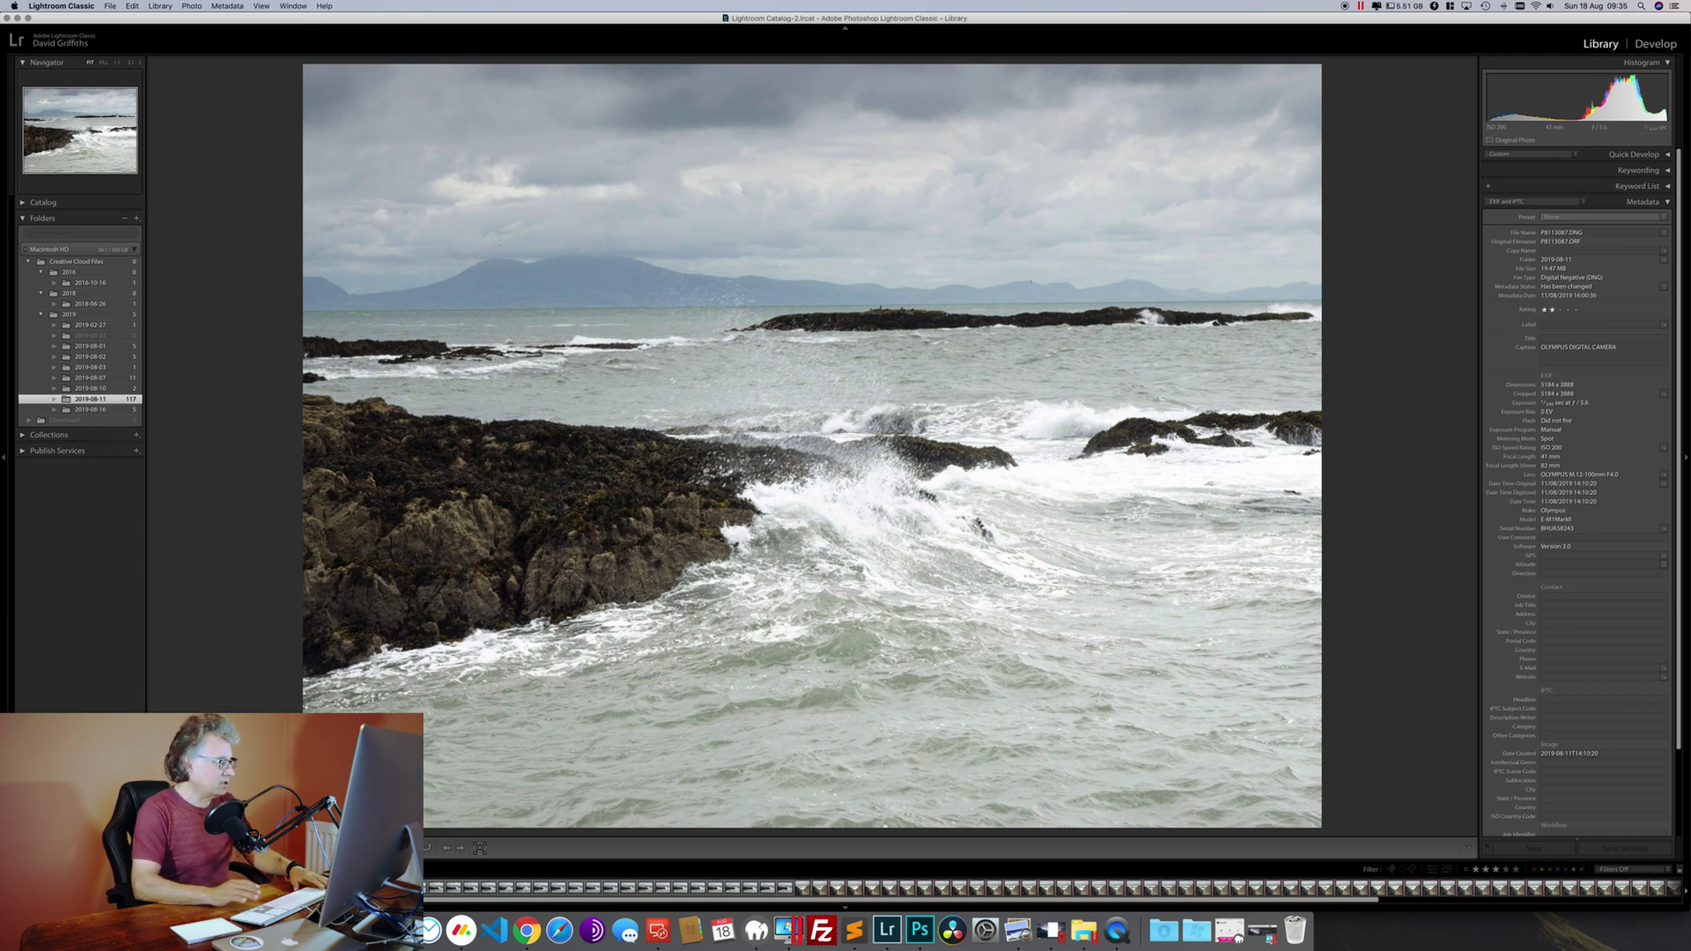
key(g)
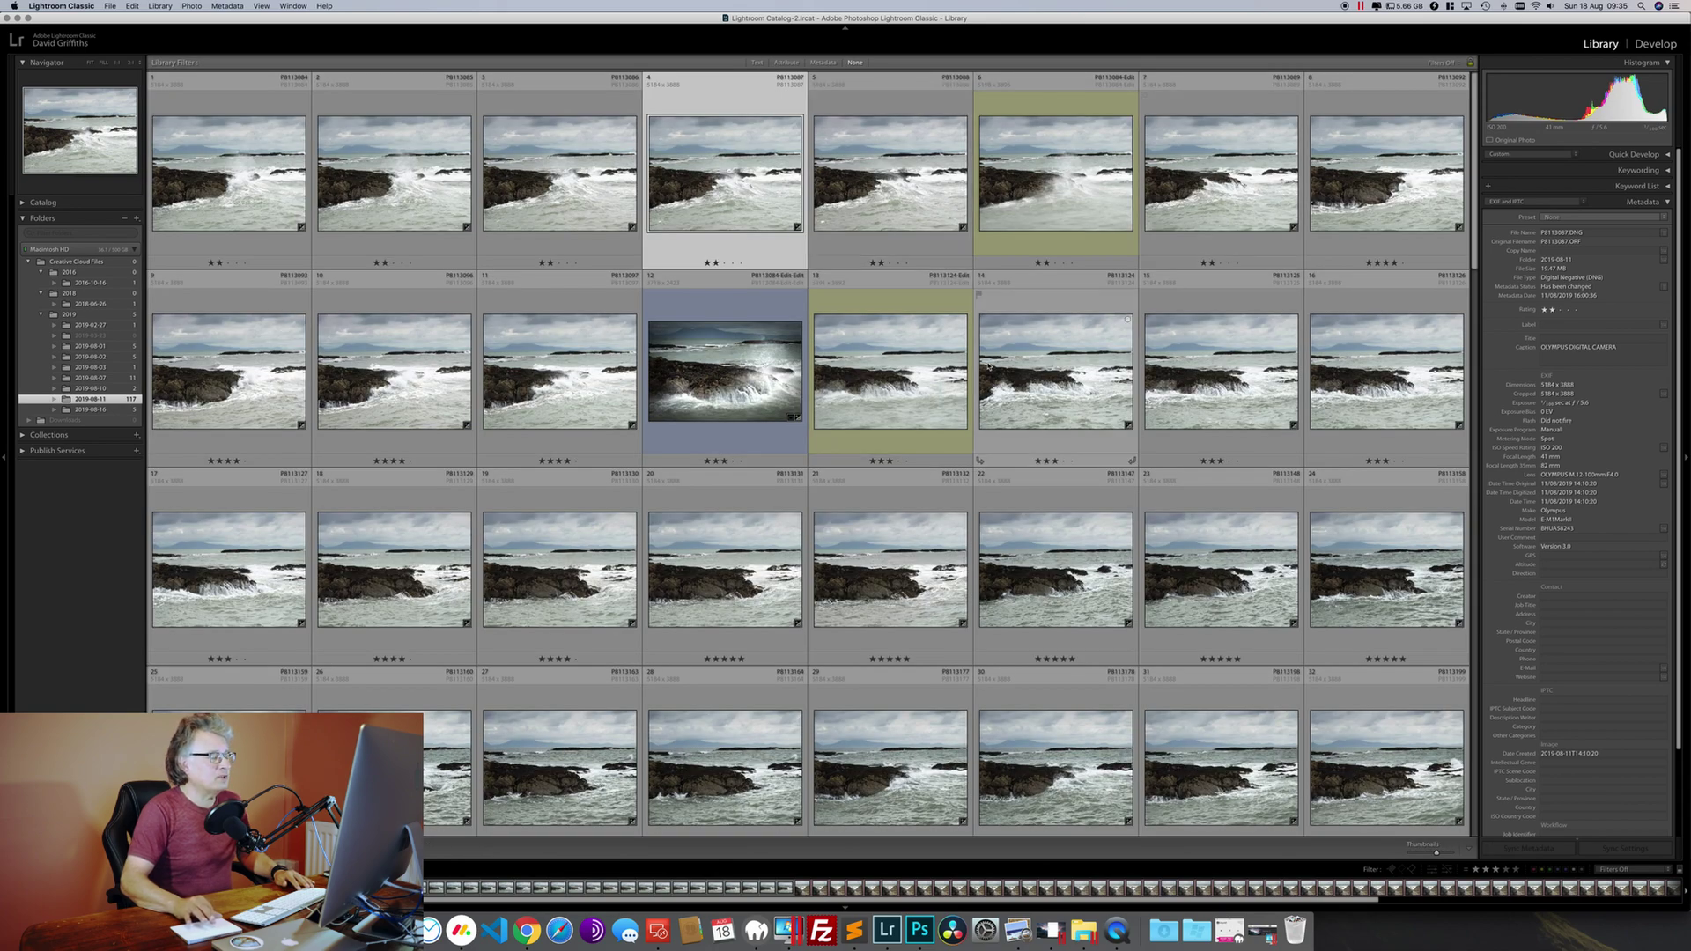
double_click(1061, 397)
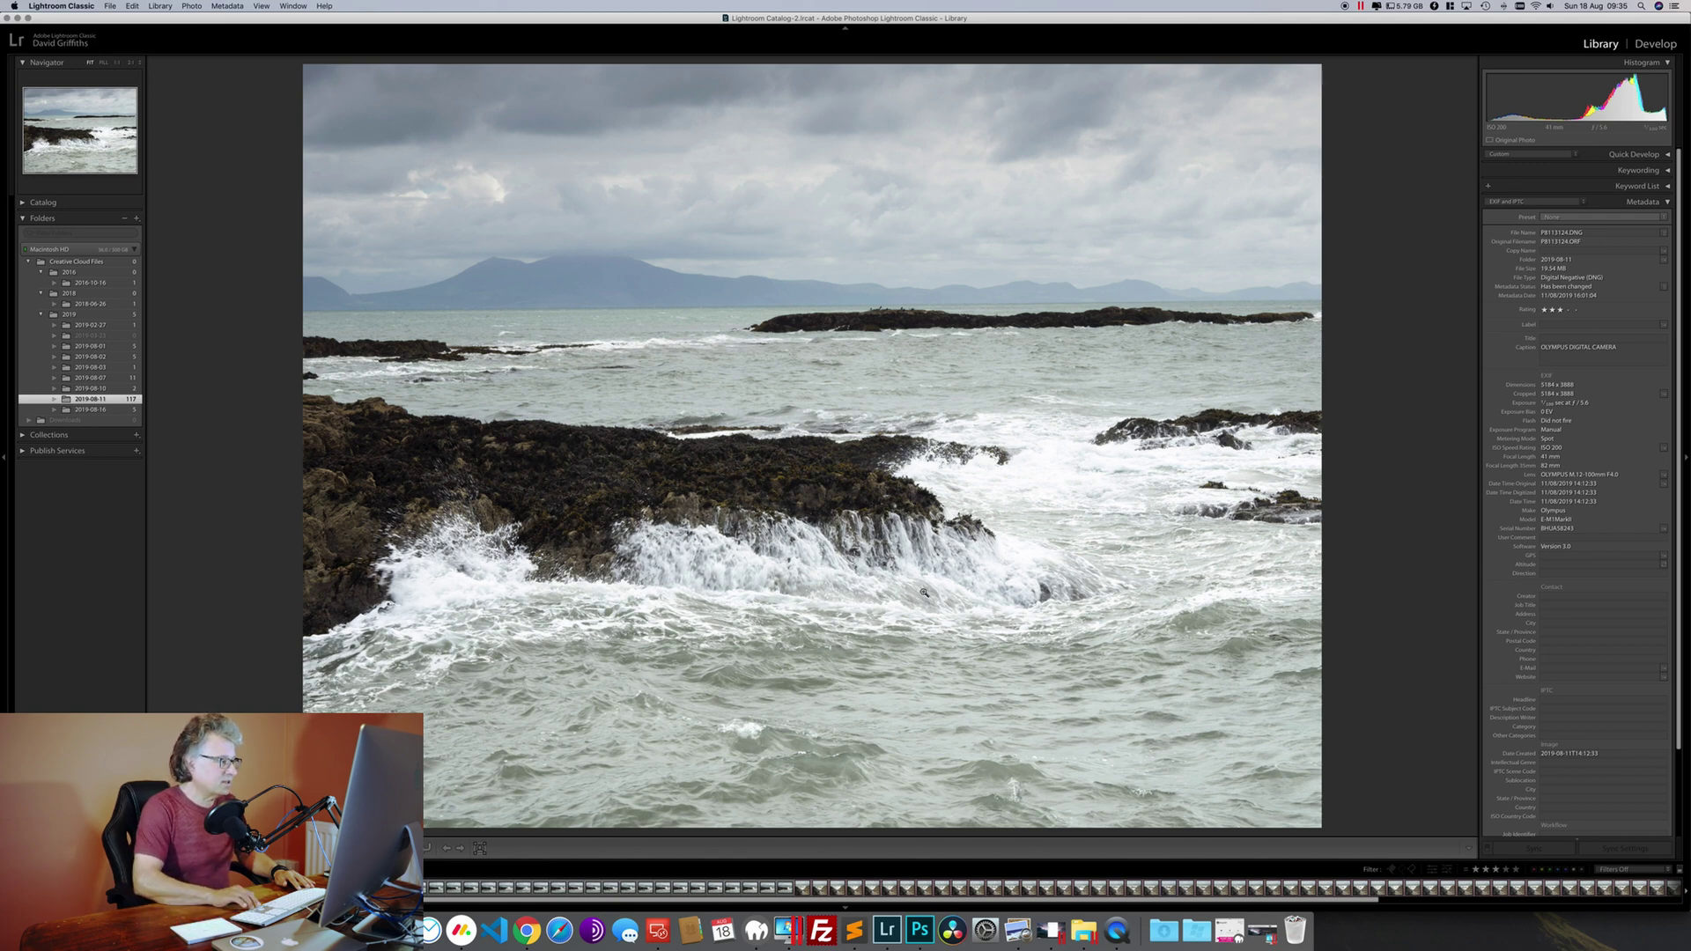
key(Right)
key(Right)
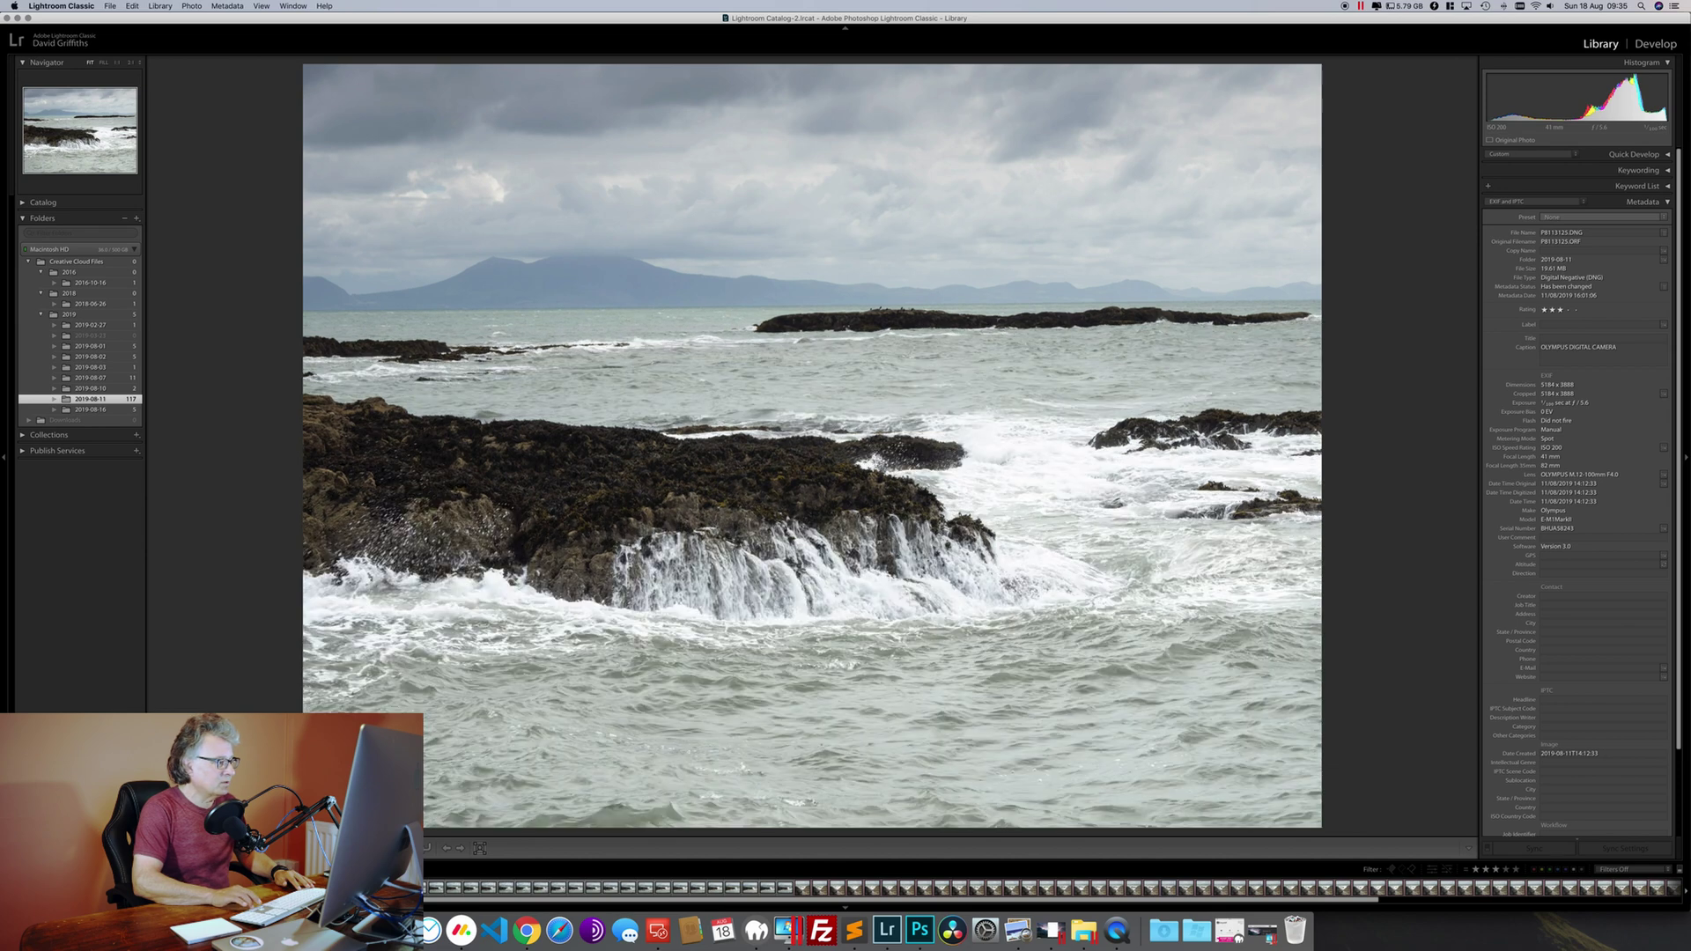
key(Right)
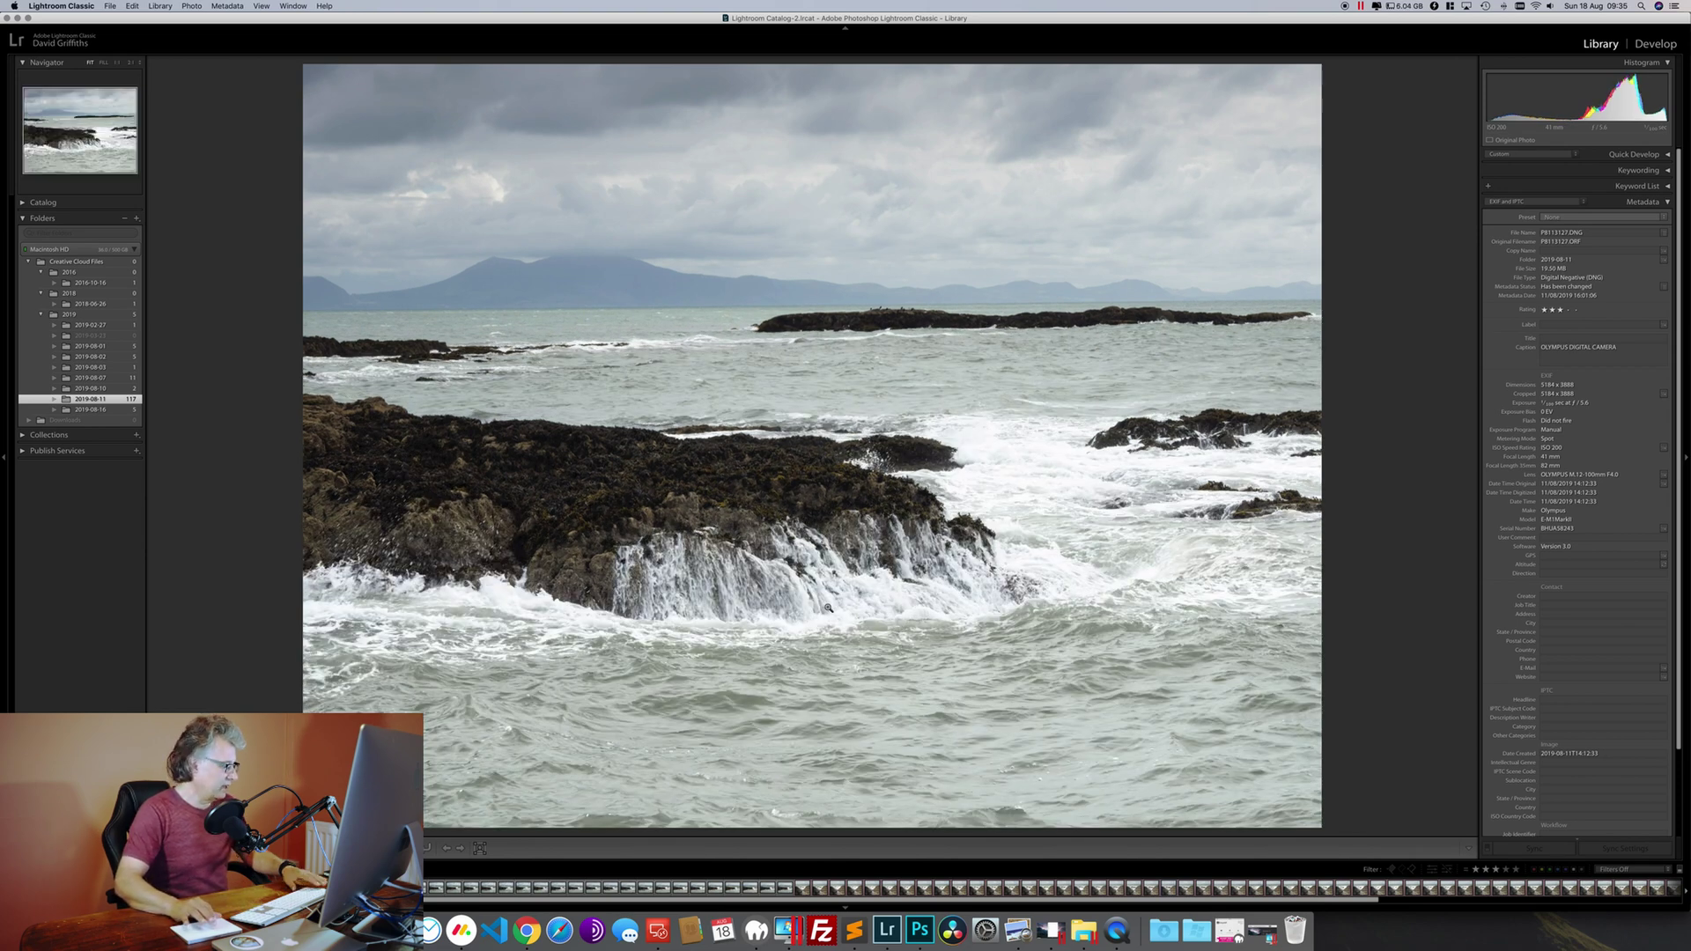
key(g)
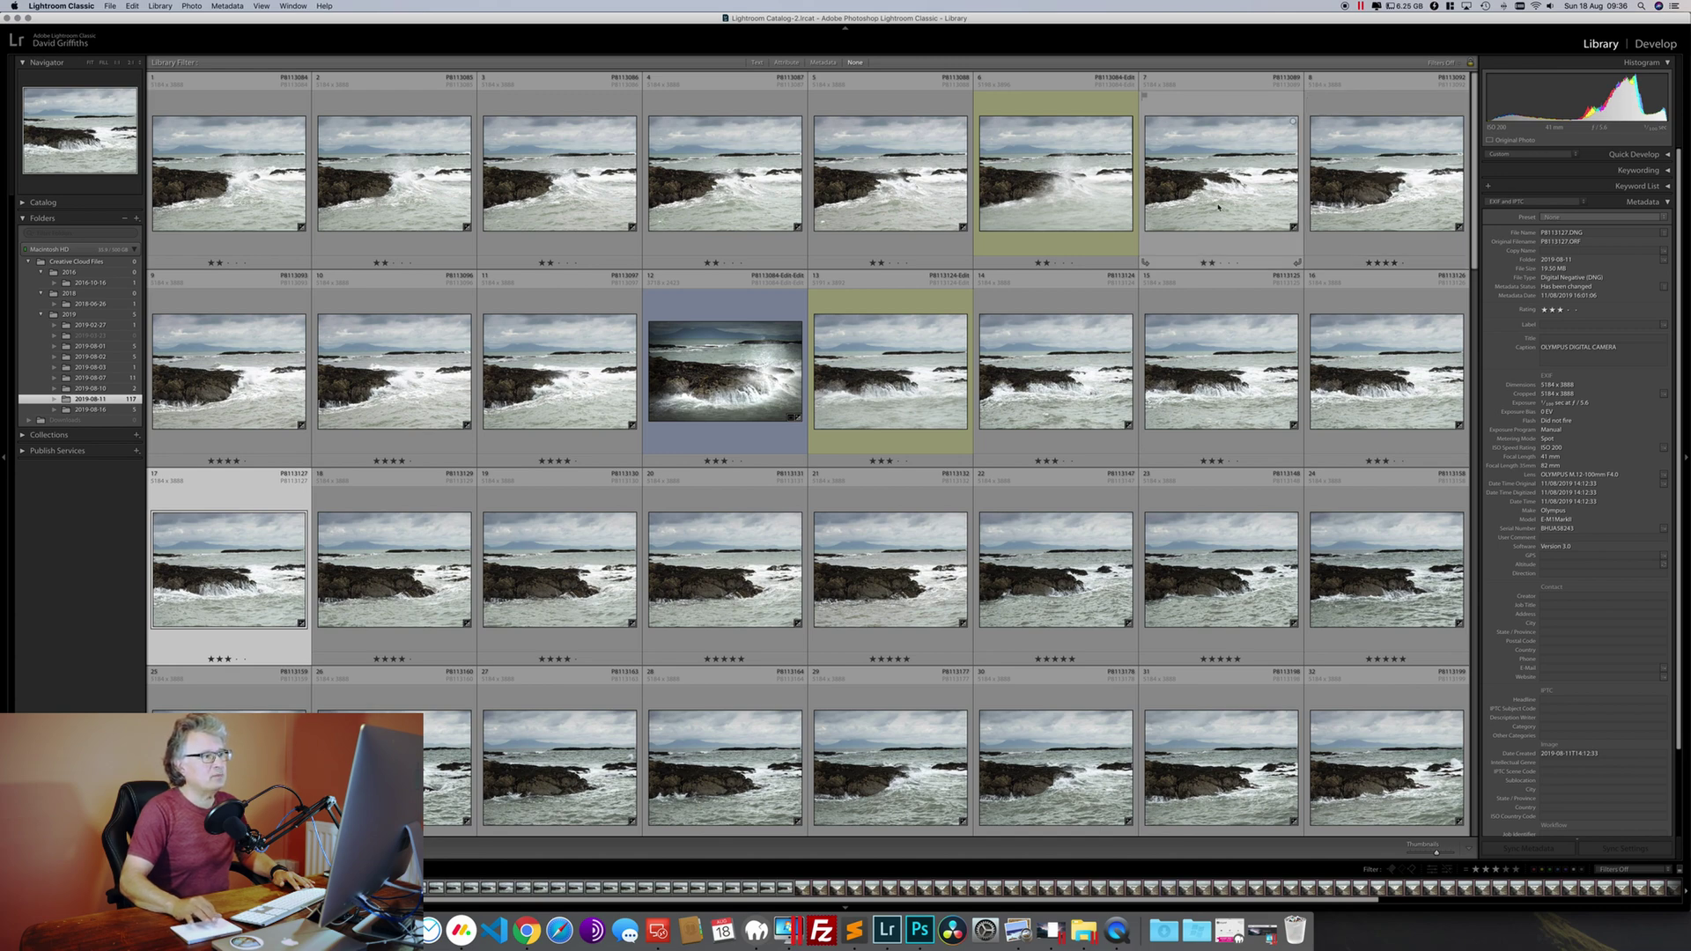
Step: Review photo 8 and the exposures following it at full size
double_click(1350, 194)
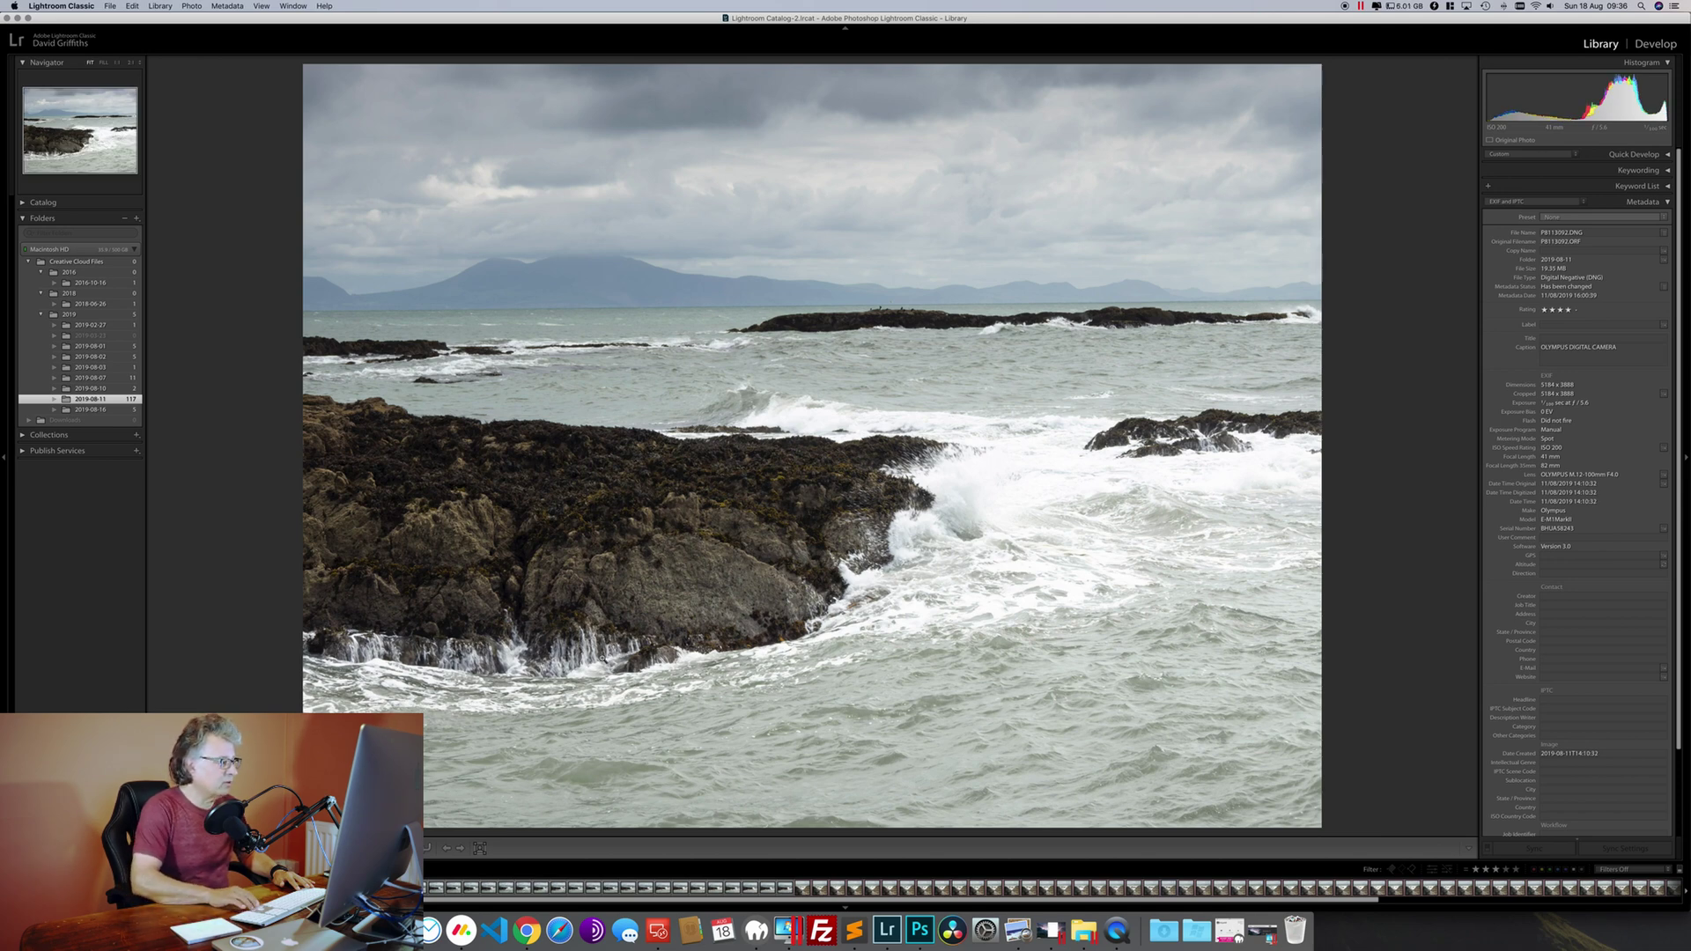
key(Right)
key(Right)
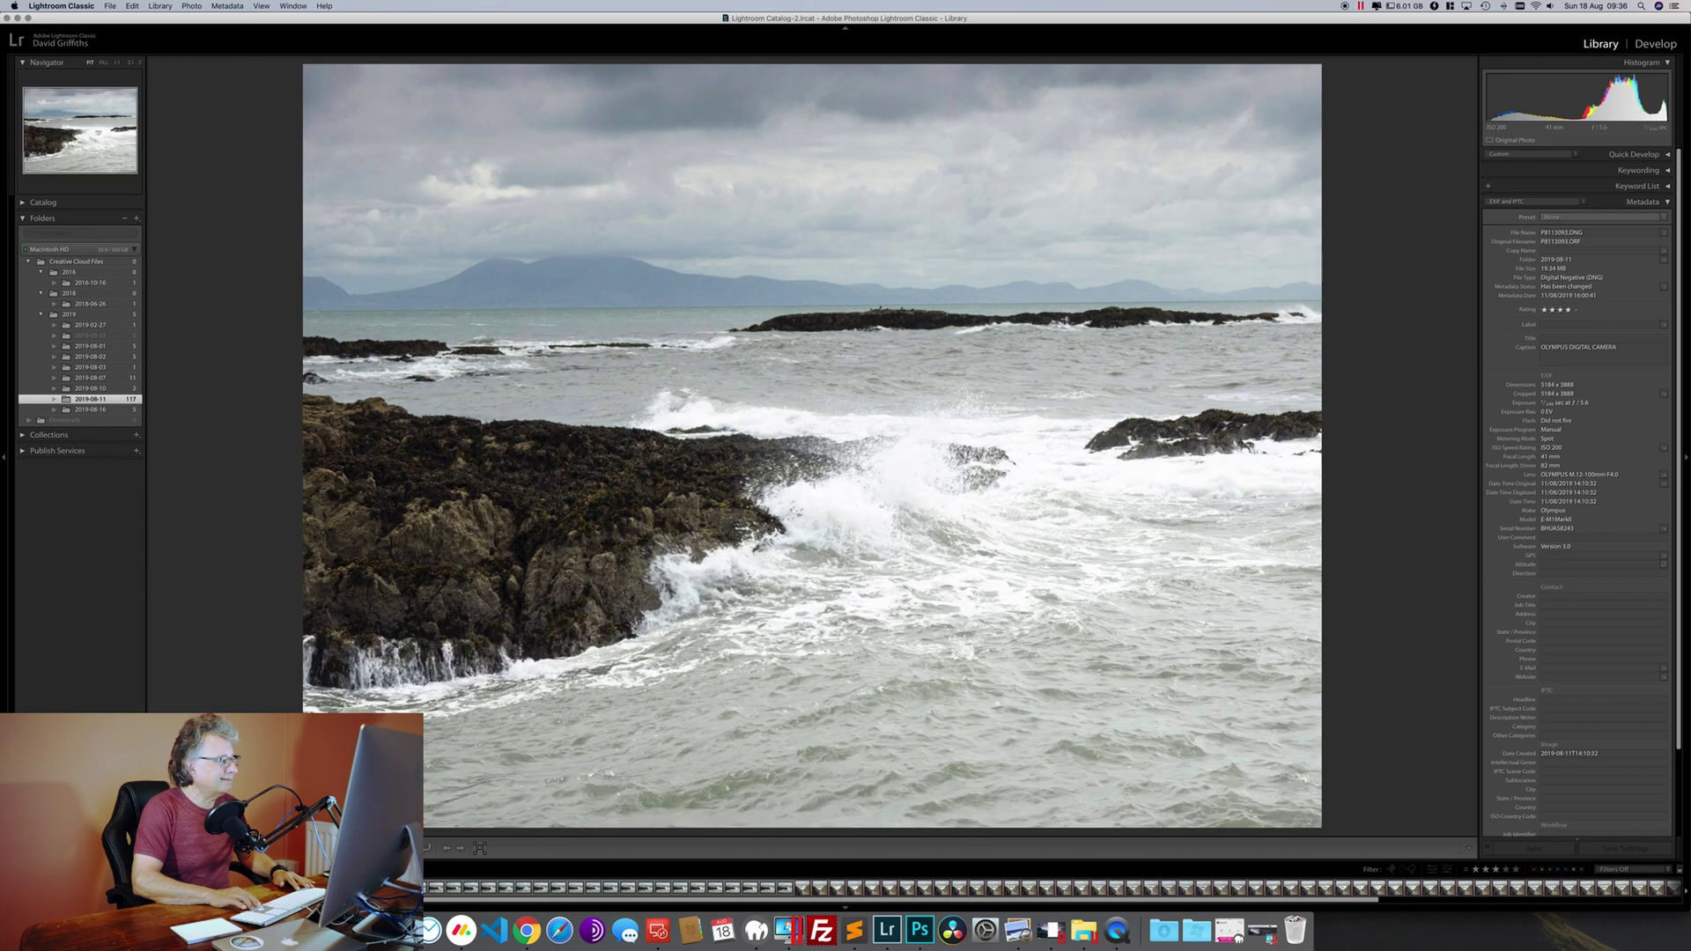
key(Right)
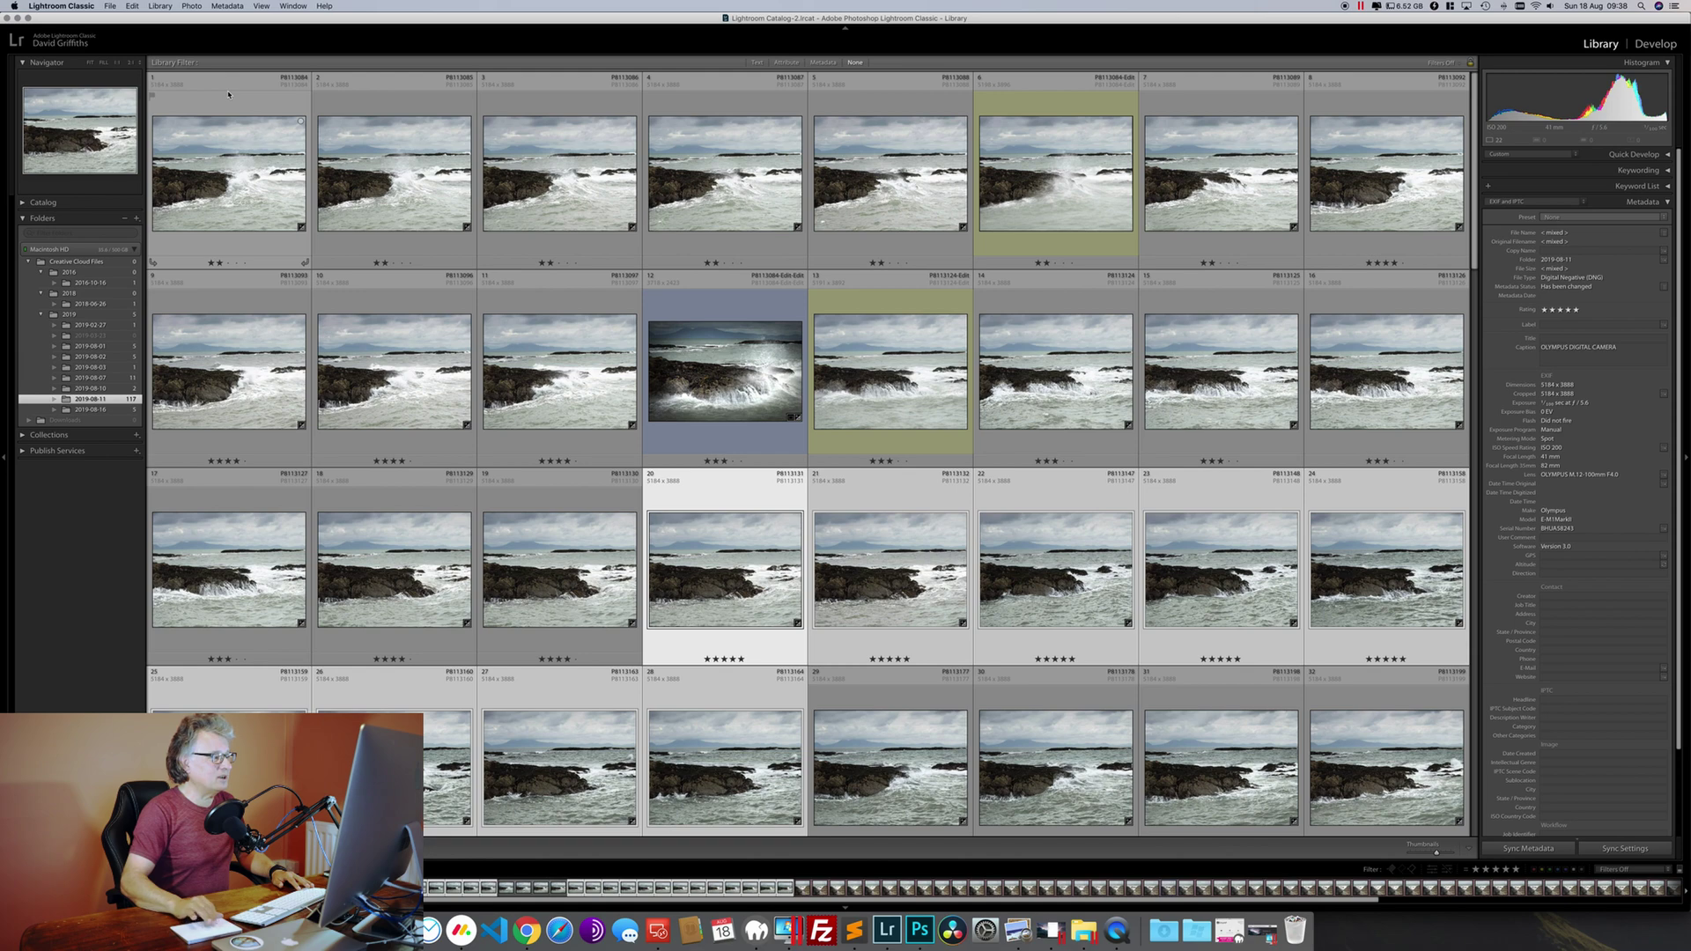
scroll(483, 493, down, 15)
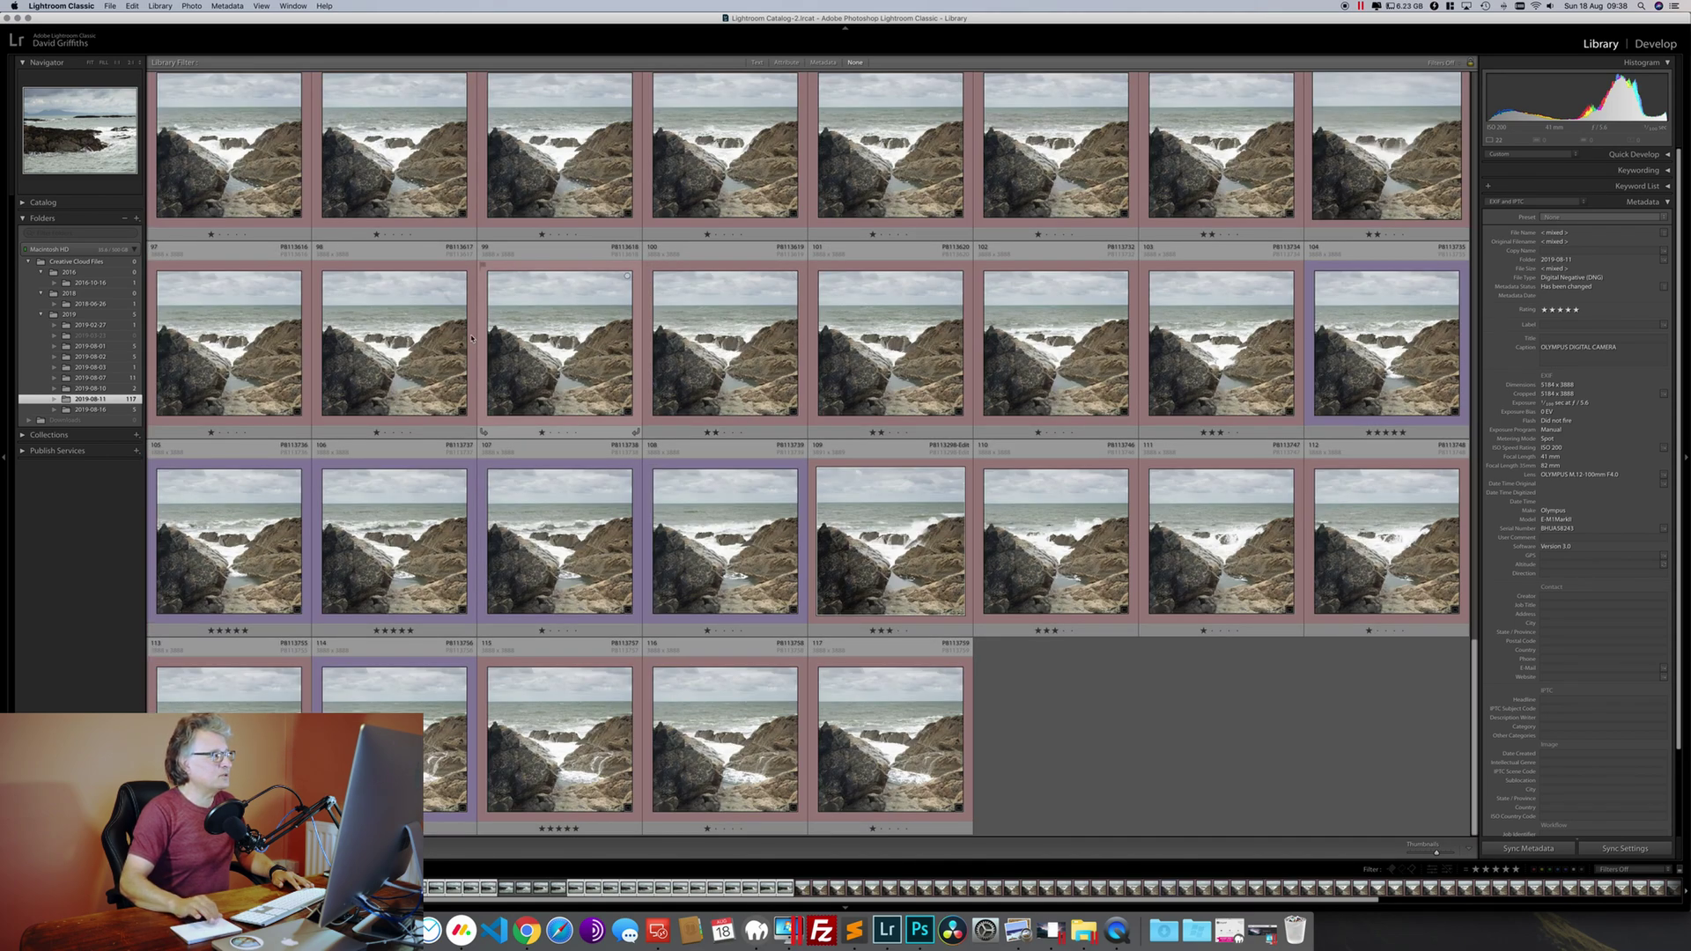
scroll(476, 300, up, 15)
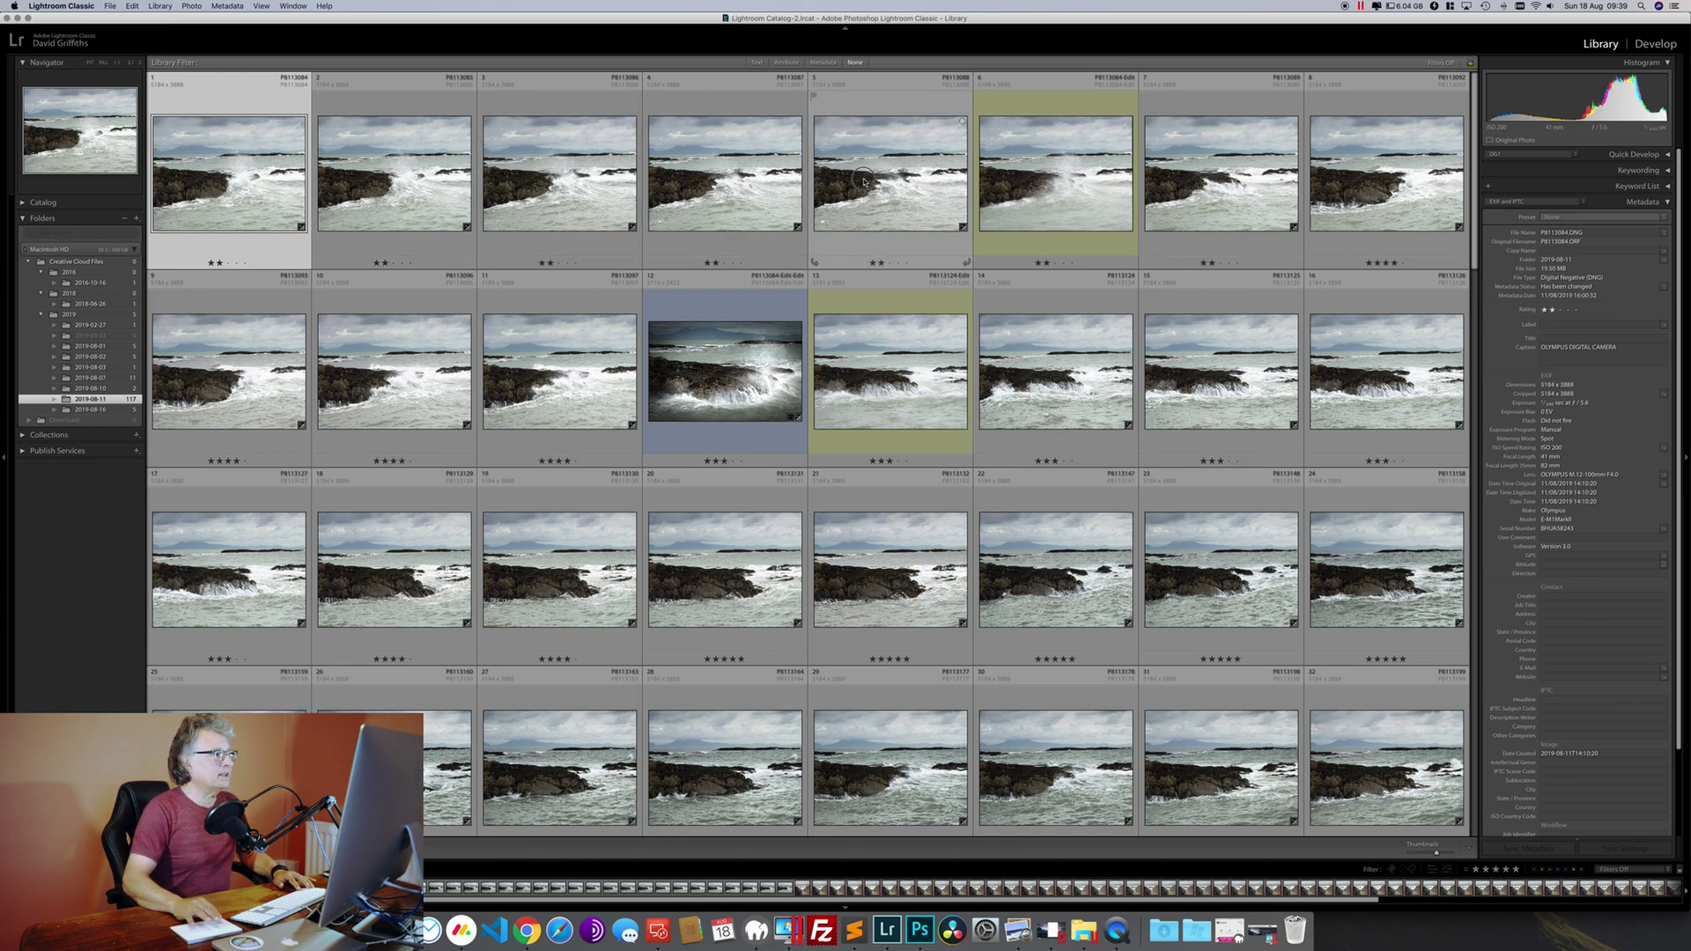
Step: Open photos 1–5 together as layers in one Photoshop document
shift+click(864, 180)
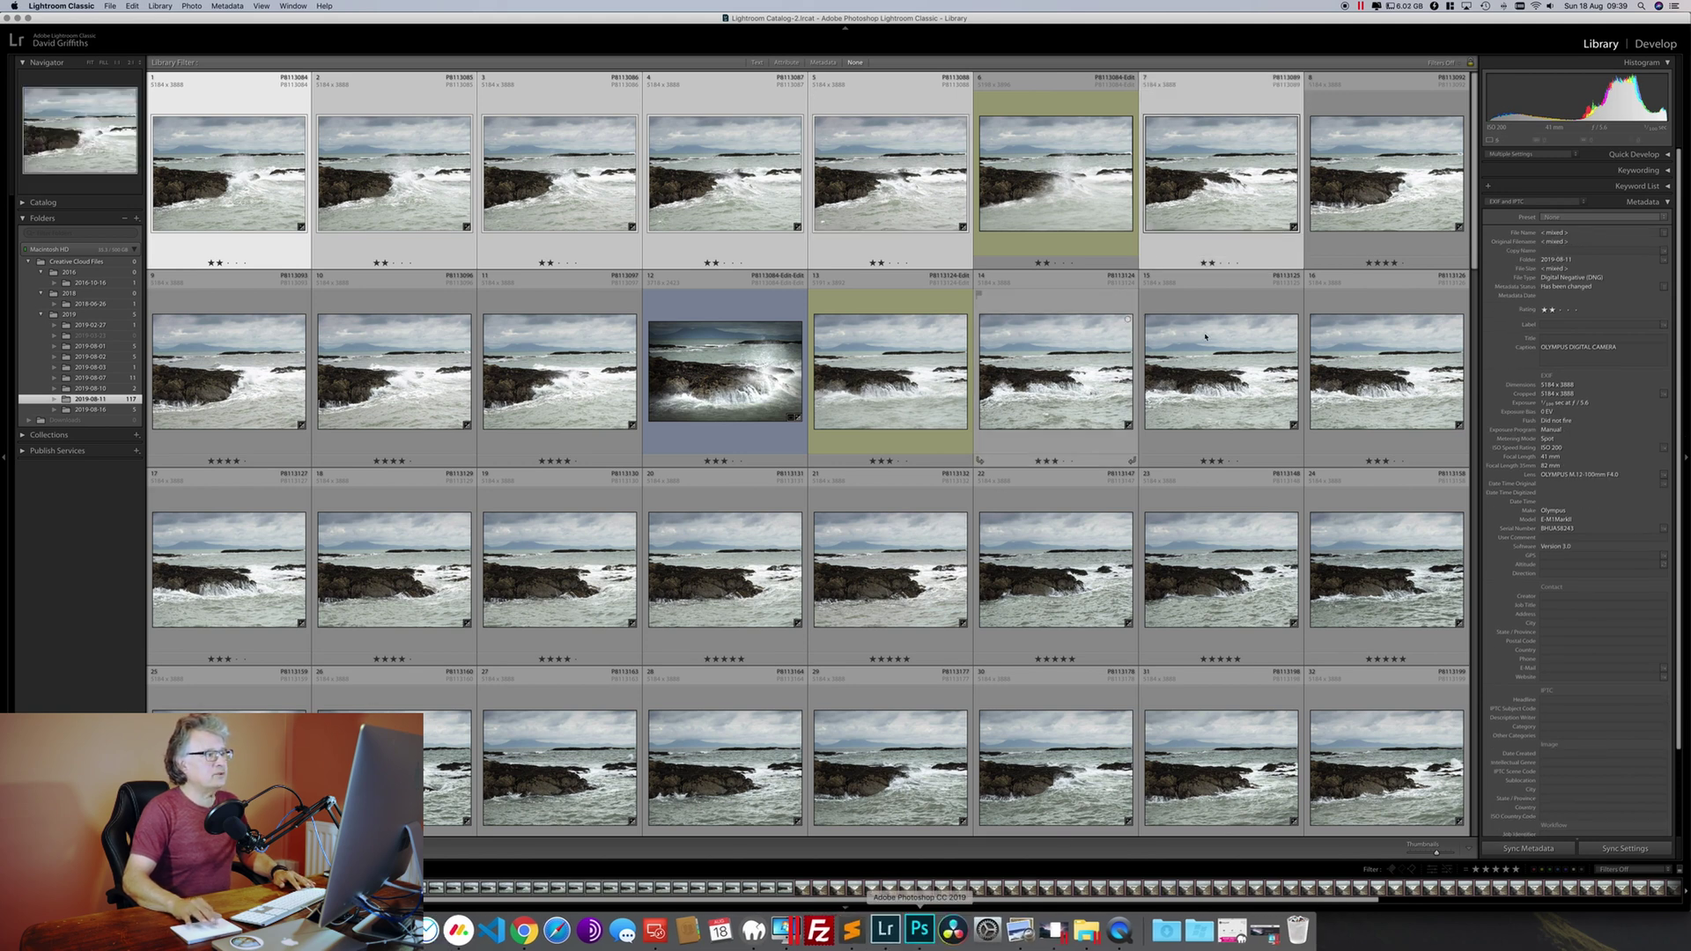
right_click(1167, 189)
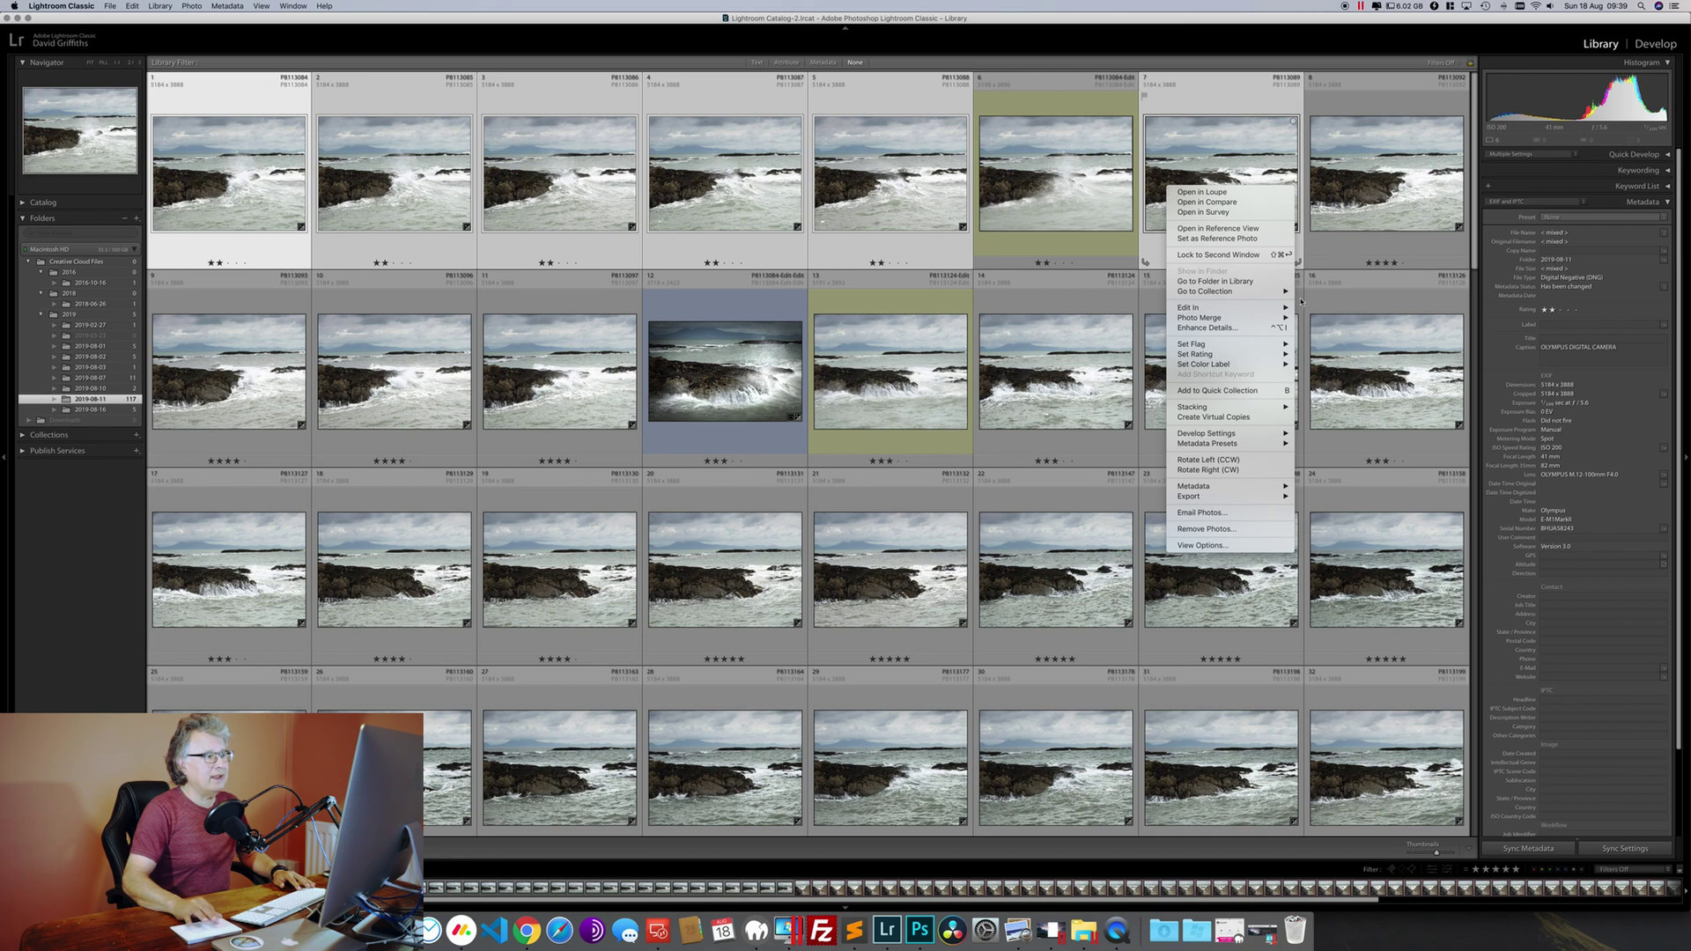
mouse_move(1198, 307)
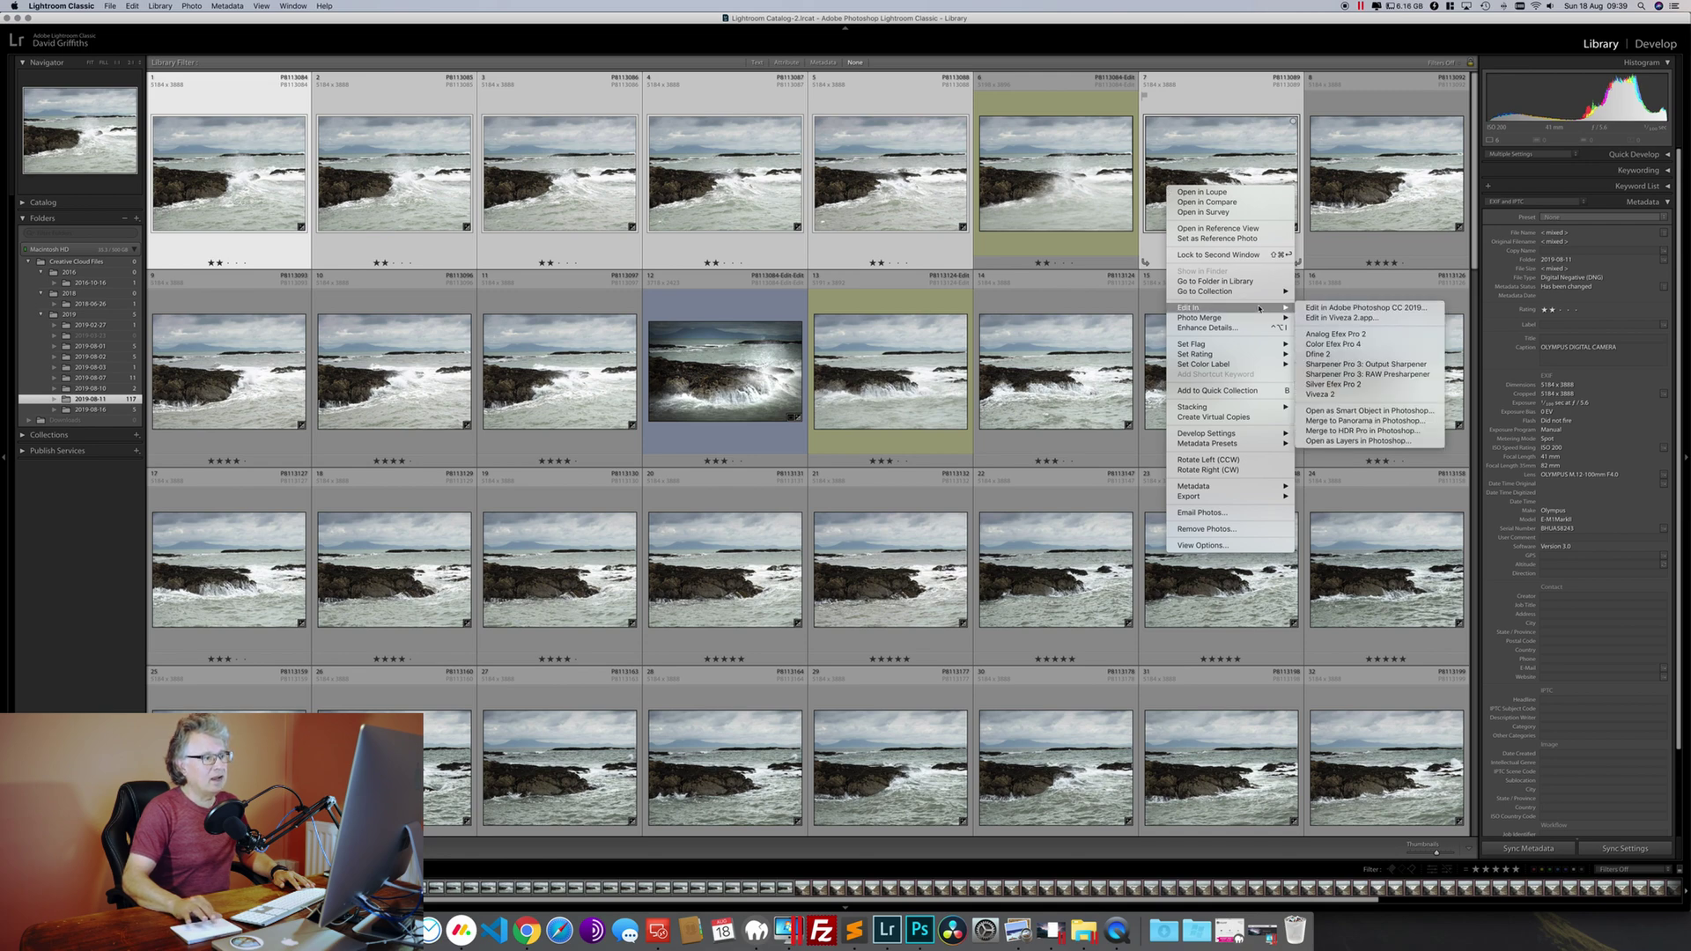
click(1361, 441)
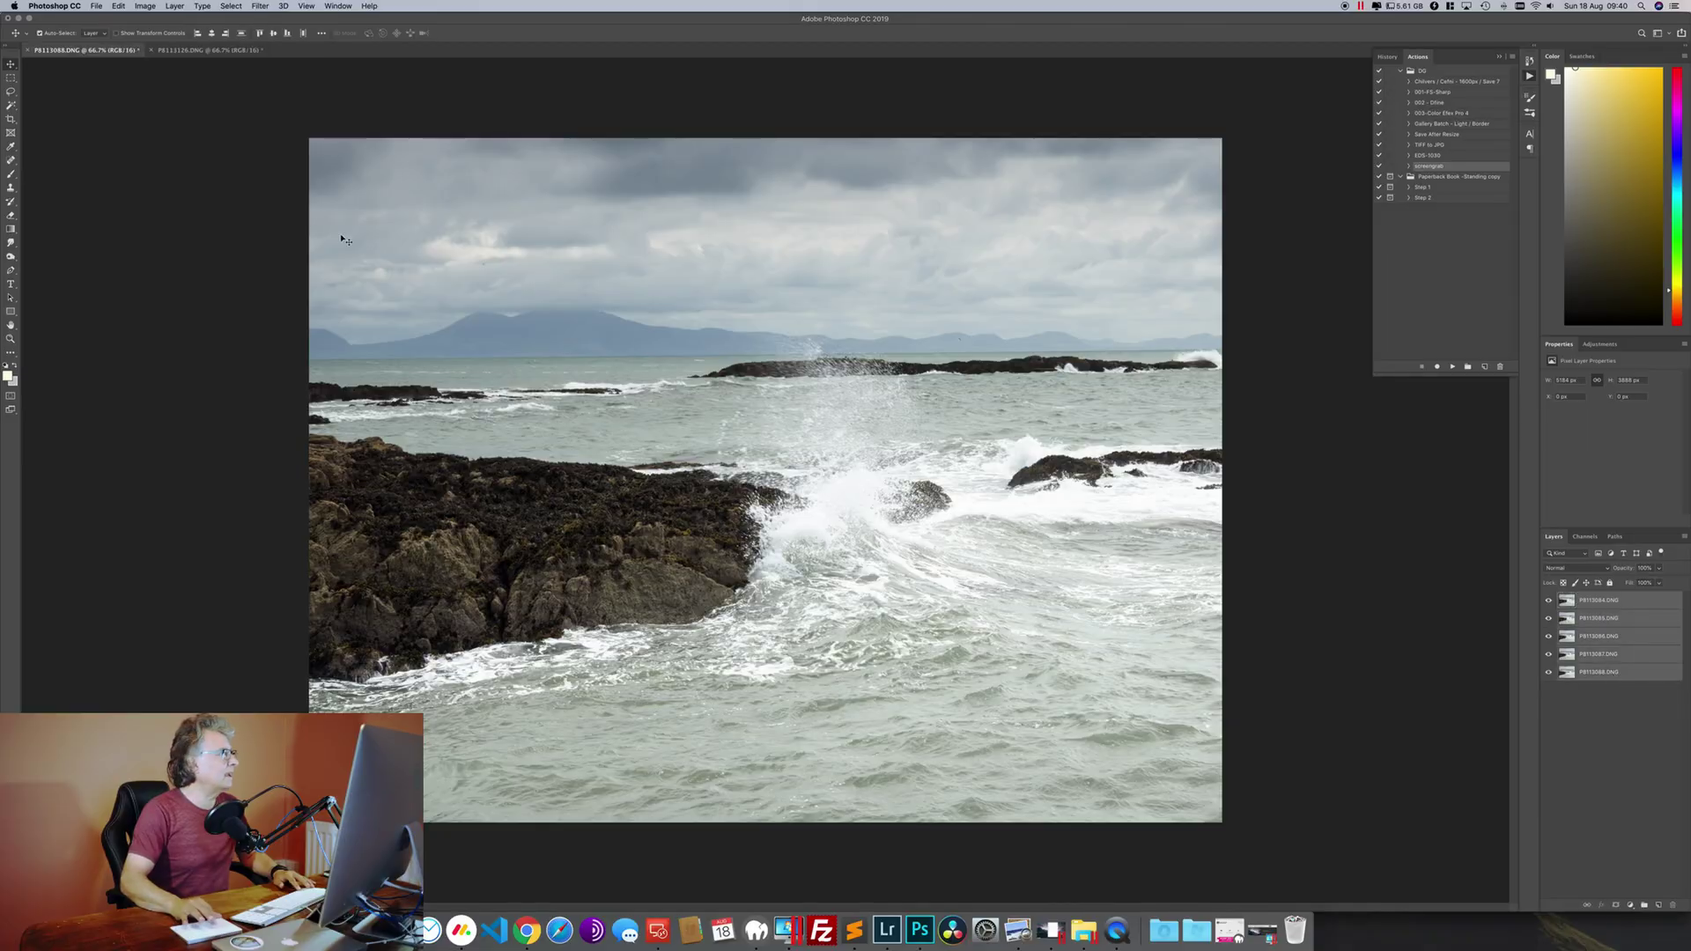
Step: Auto-align the five exposure layers with Auto projection, then convert them into a single smart object
click(118, 6)
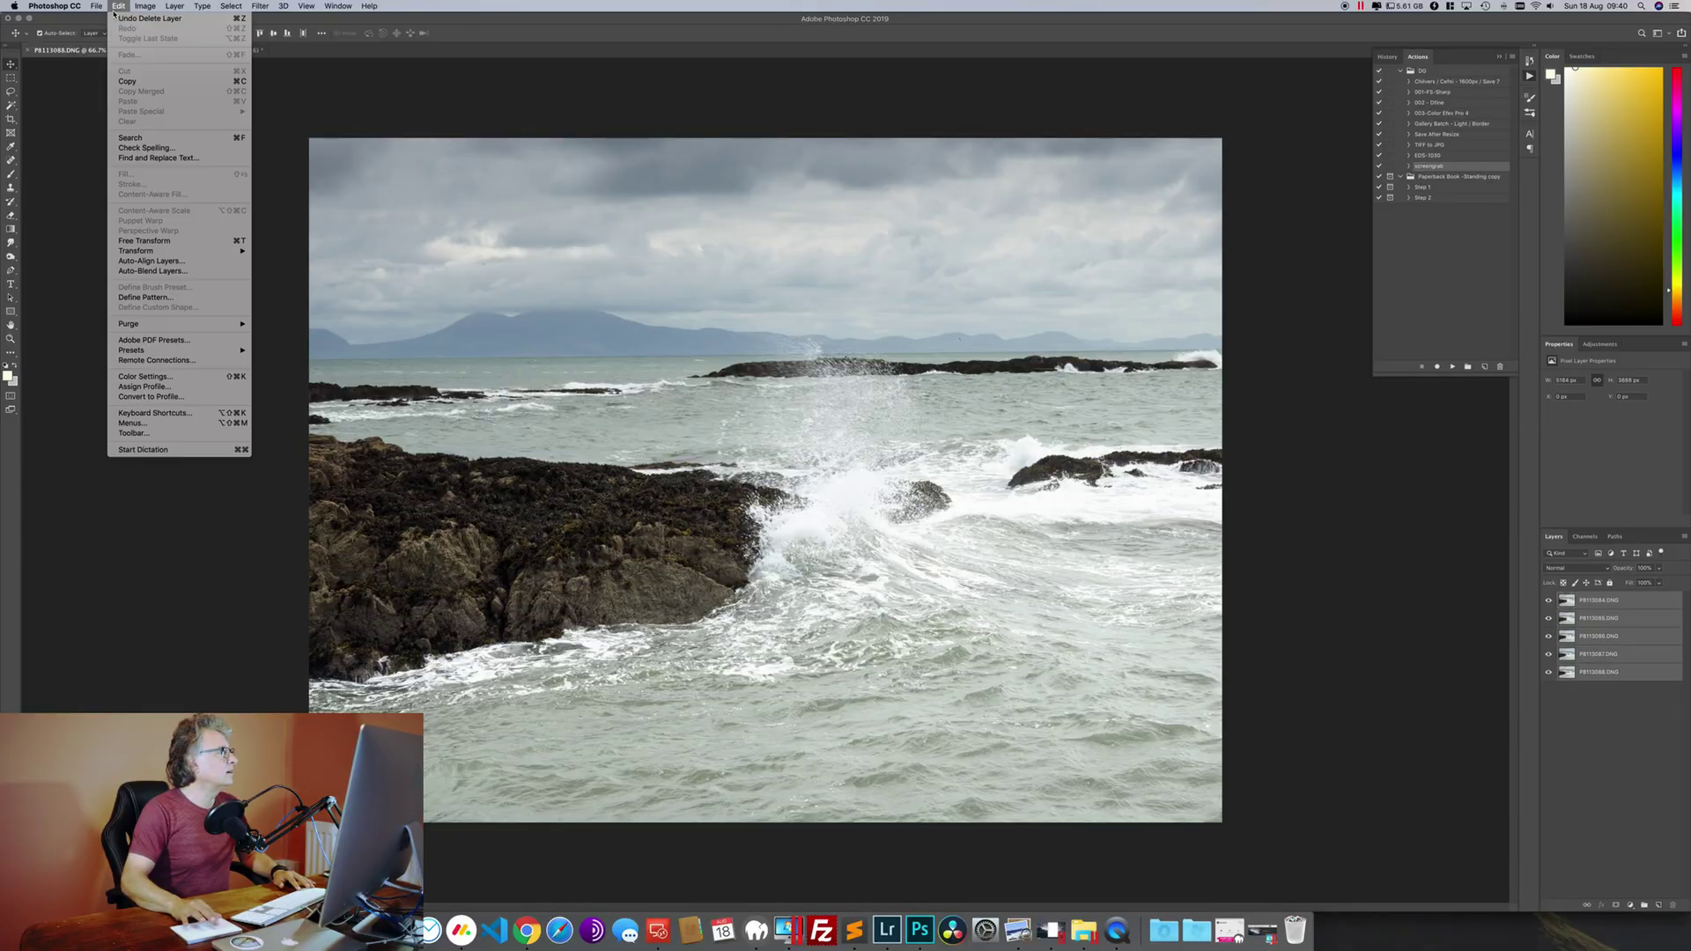
click(173, 262)
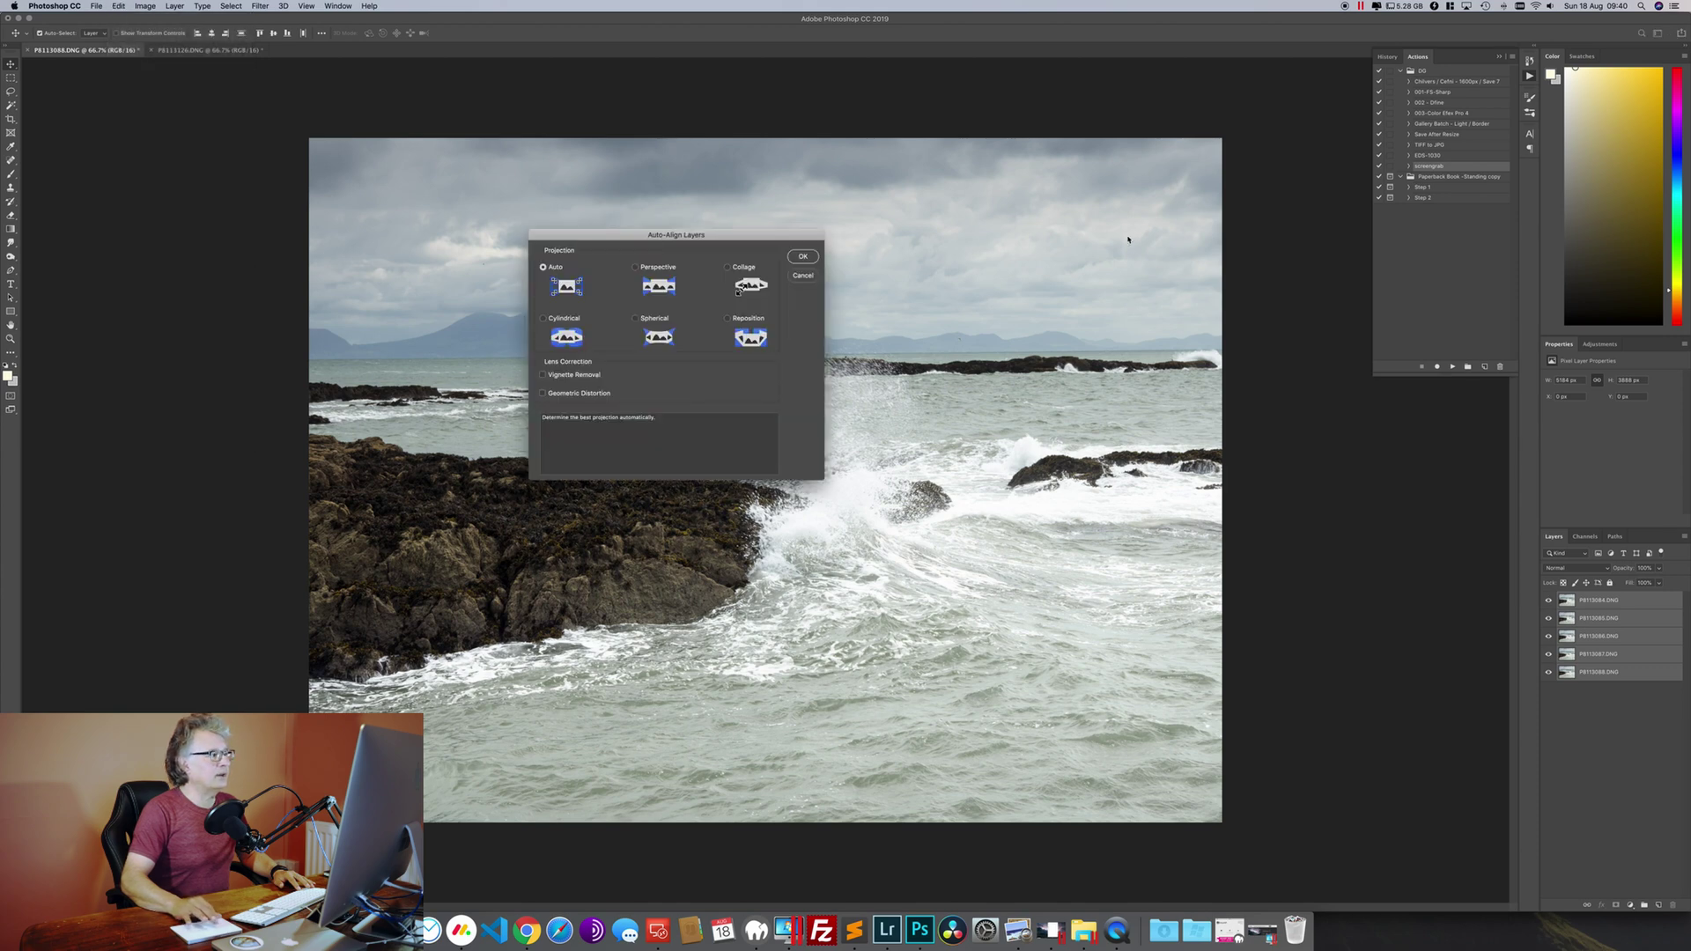
click(803, 257)
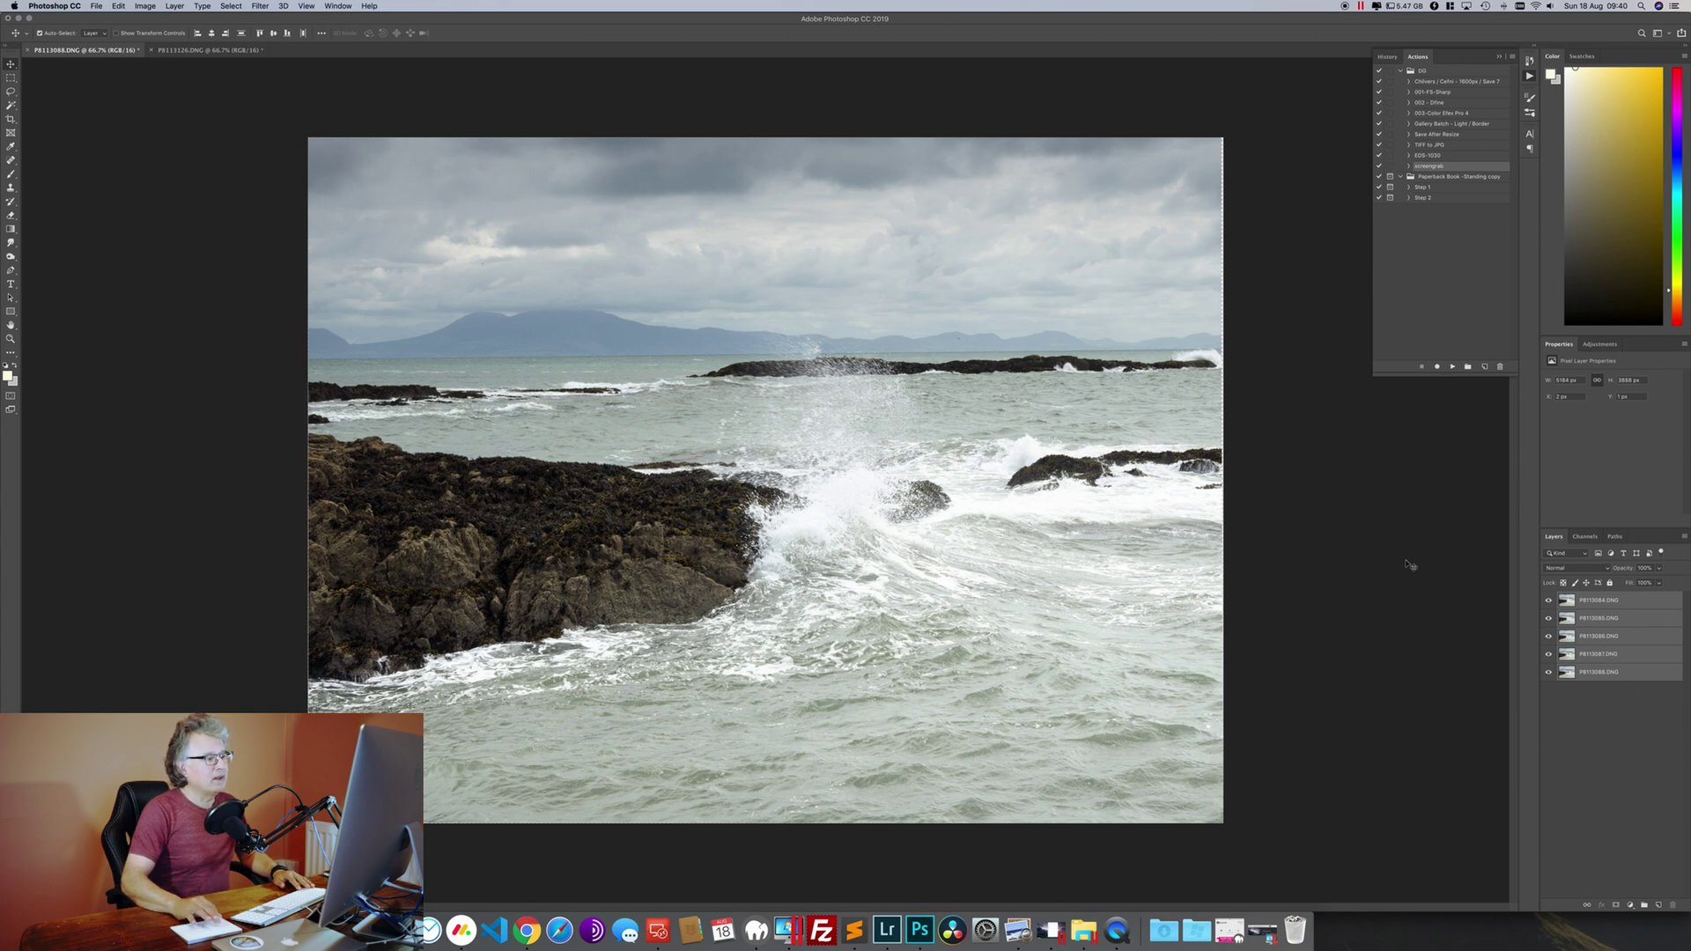
right_click(1602, 630)
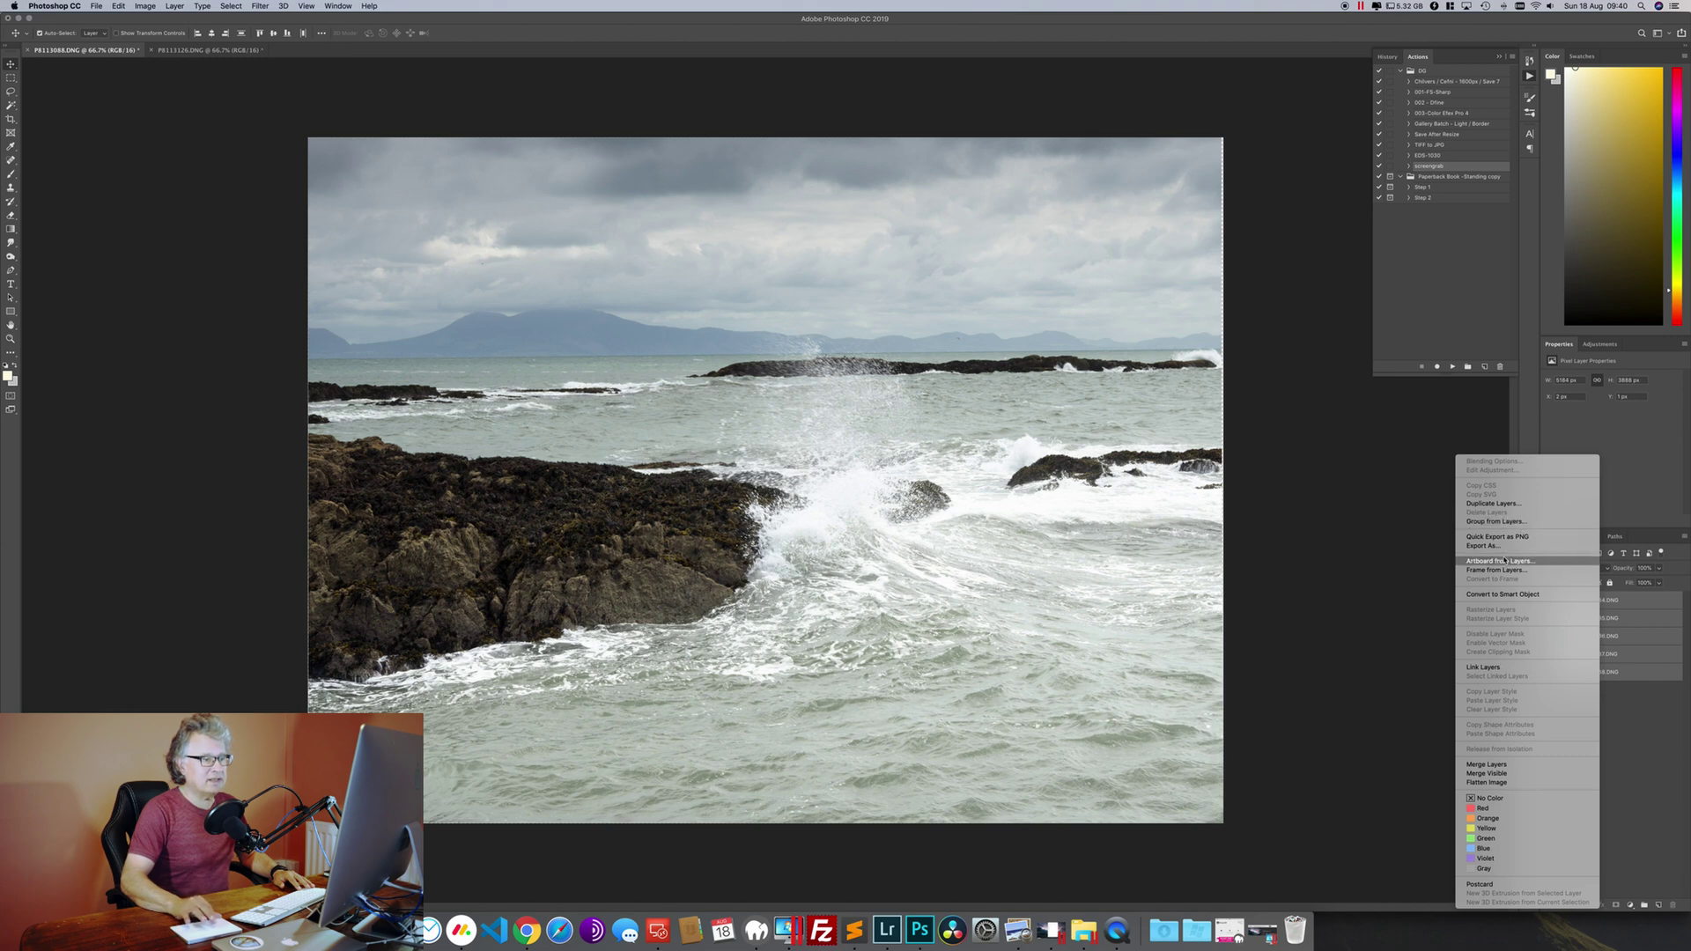
click(1514, 595)
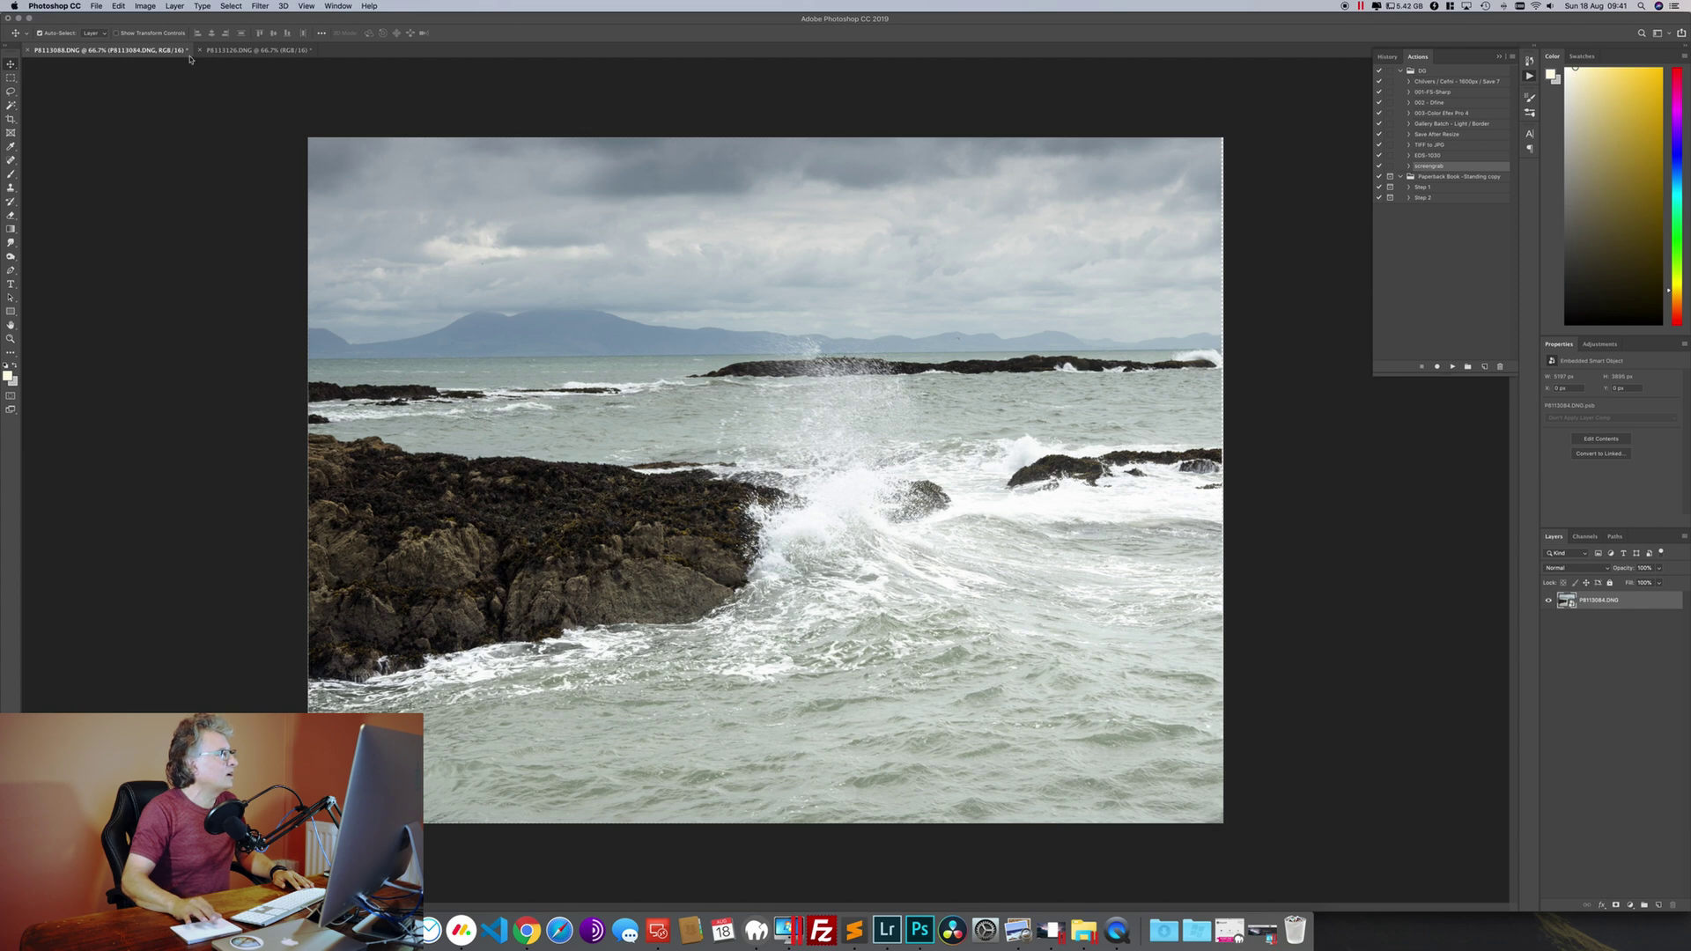
Step: Look through the Layer > Smart Objects > Stack Mode options, then return to Lightroom Classic
click(173, 6)
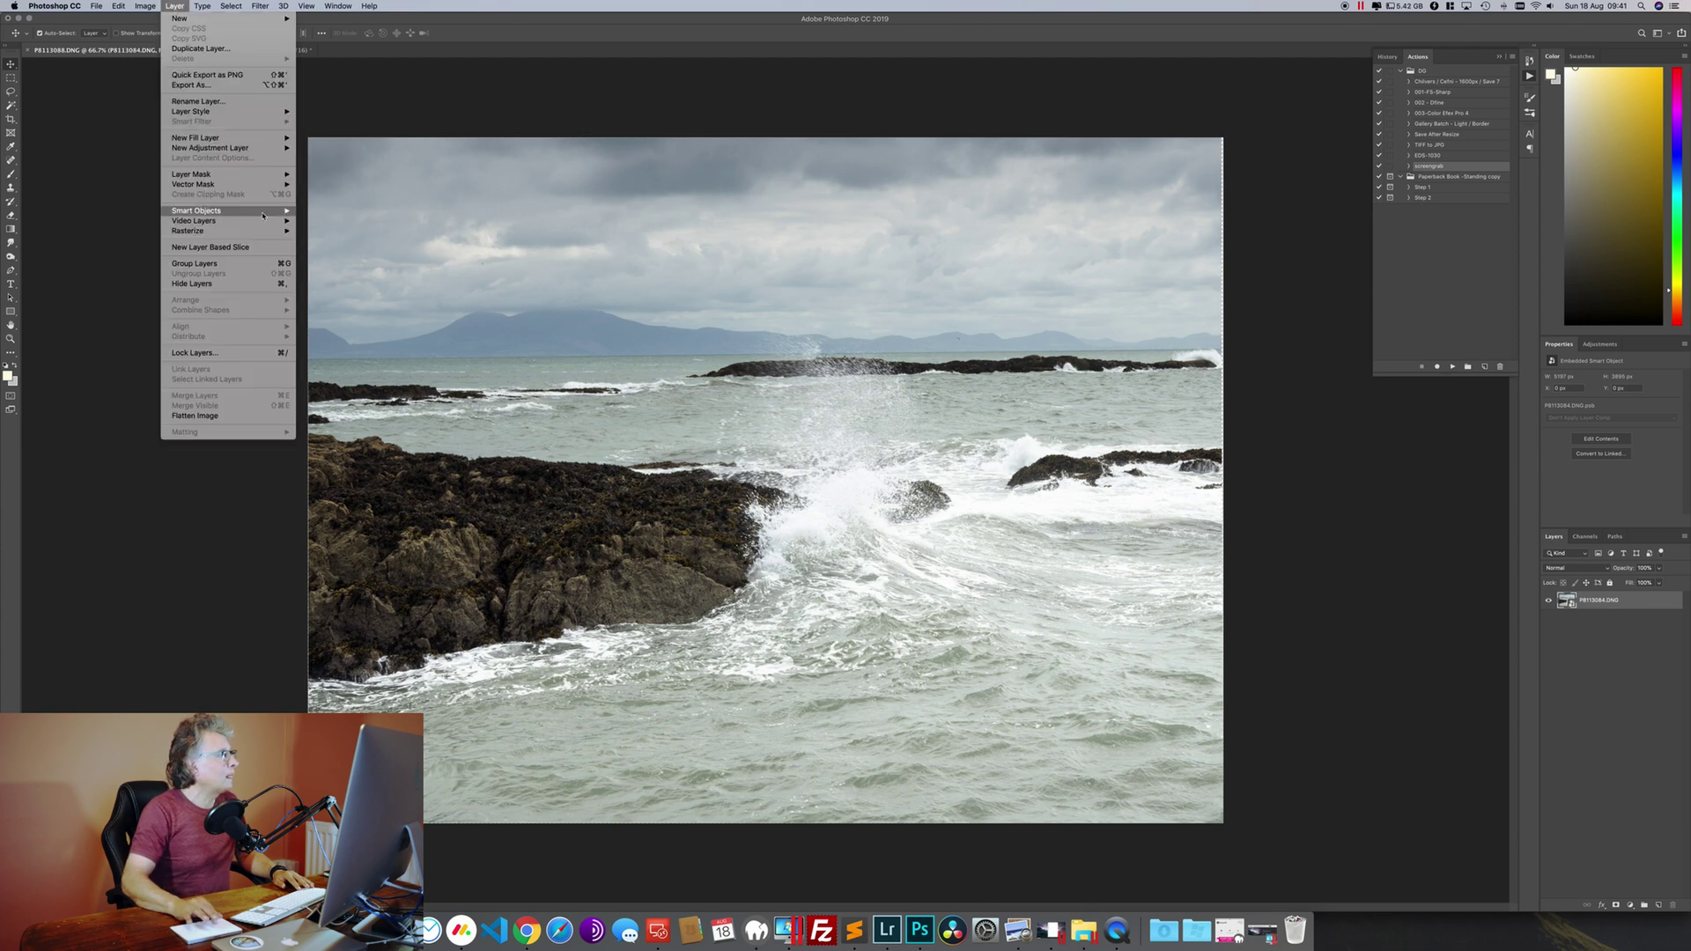
mouse_move(270, 216)
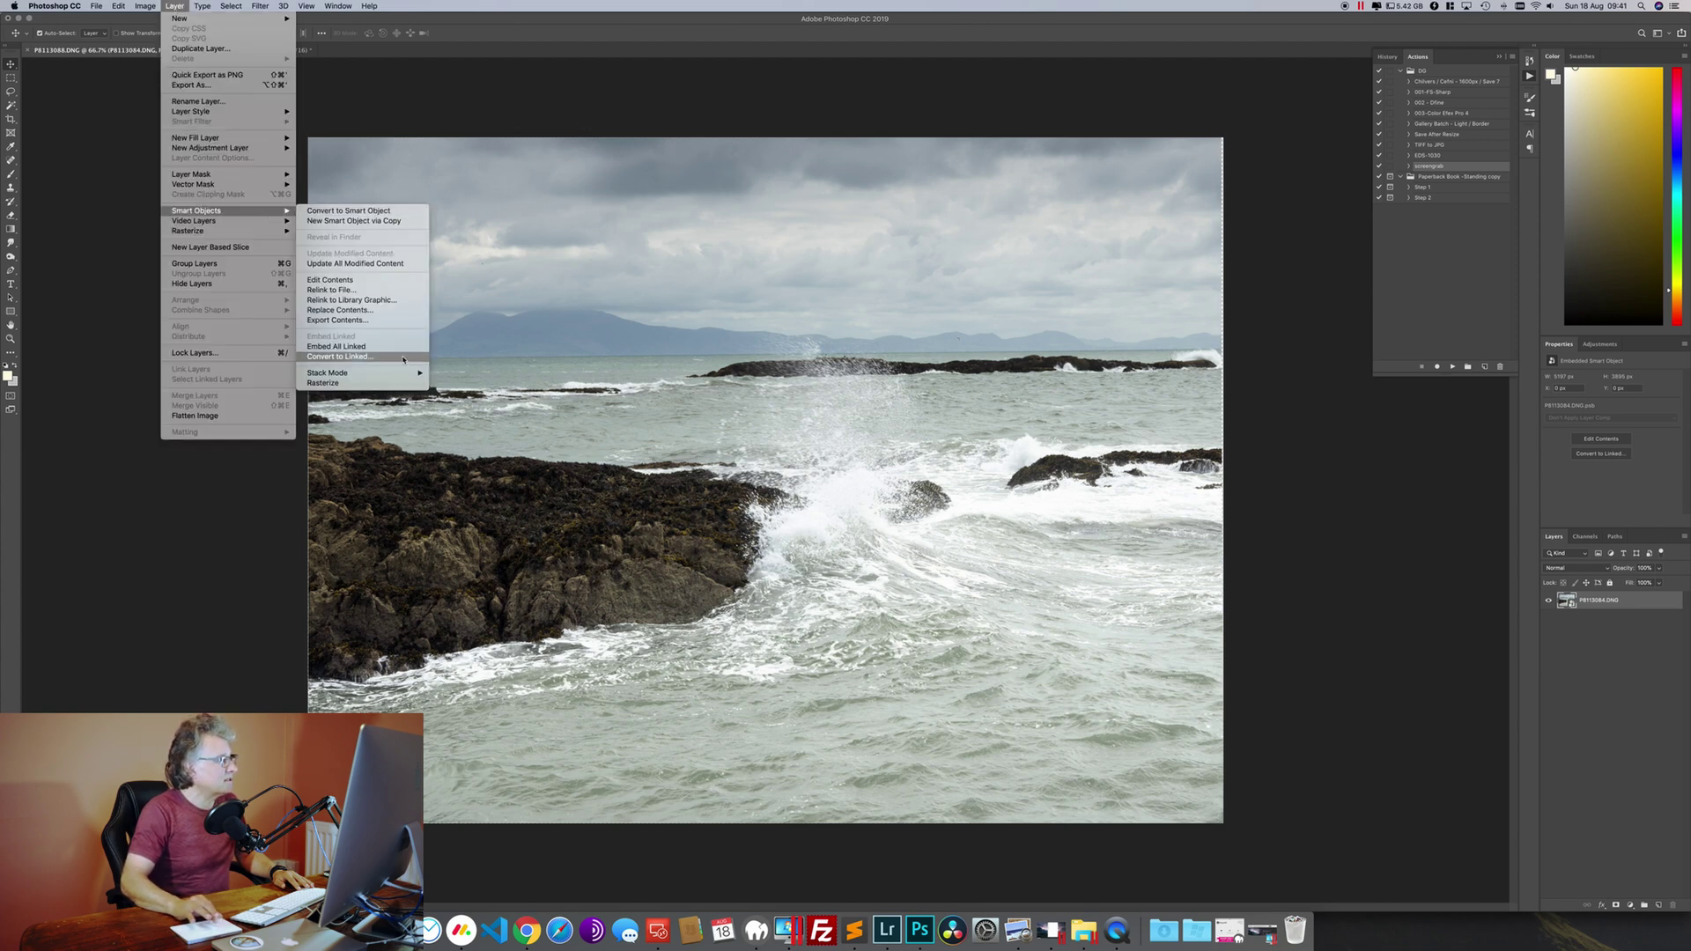
mouse_move(392, 379)
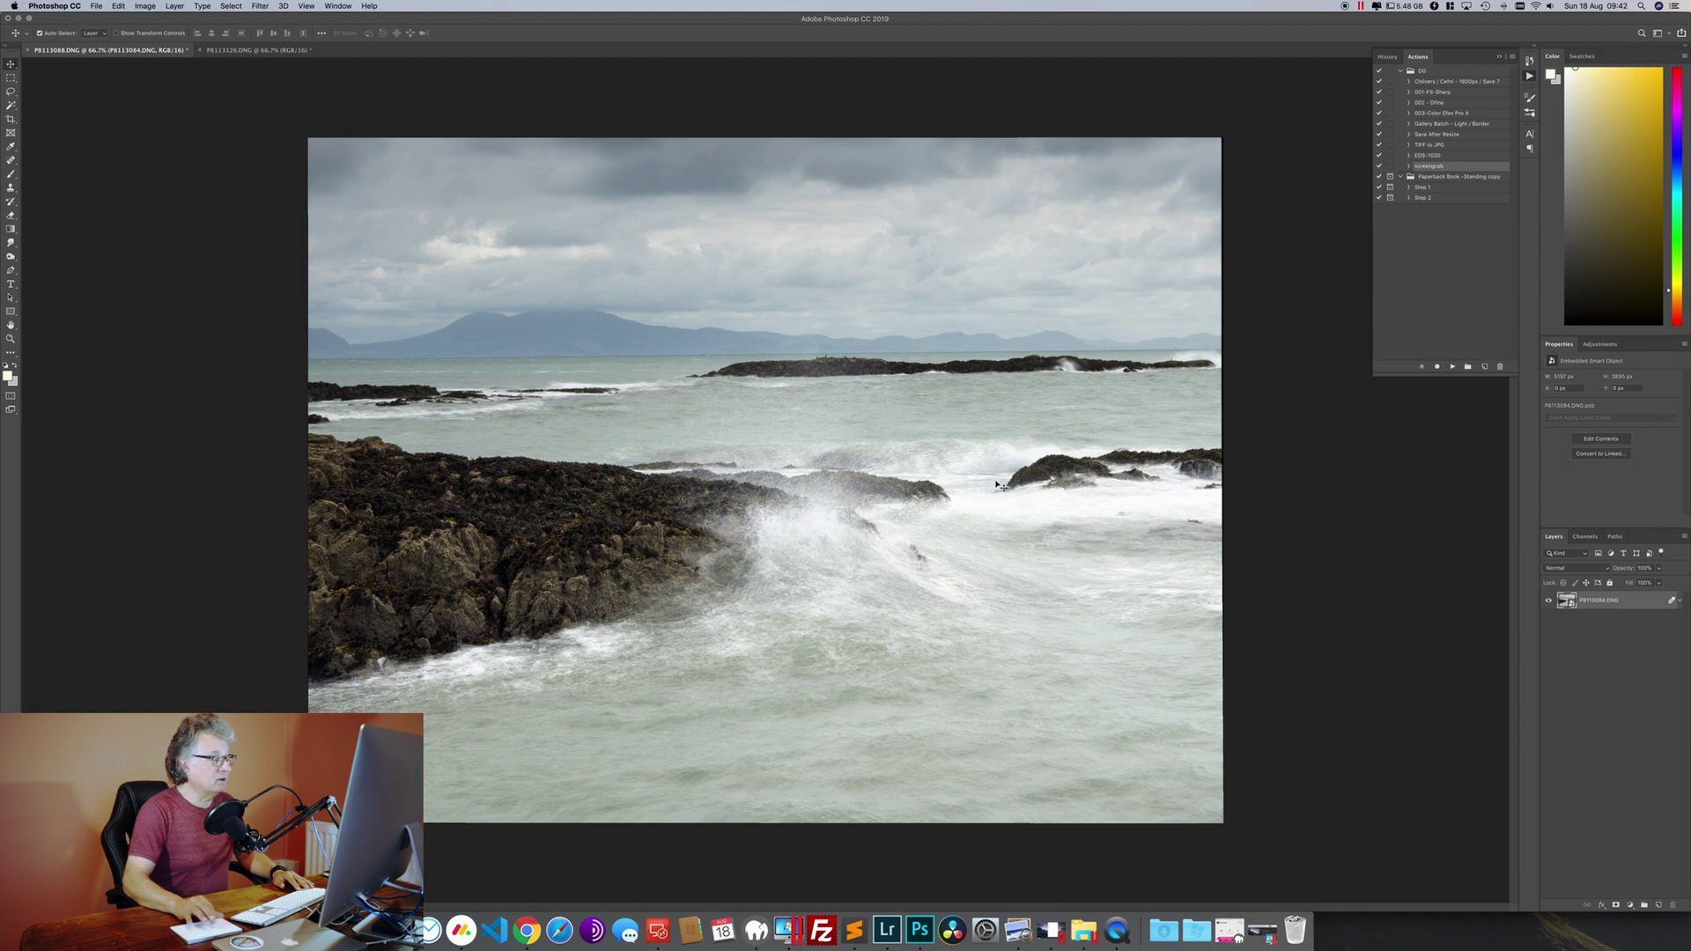
key(super+Tab)
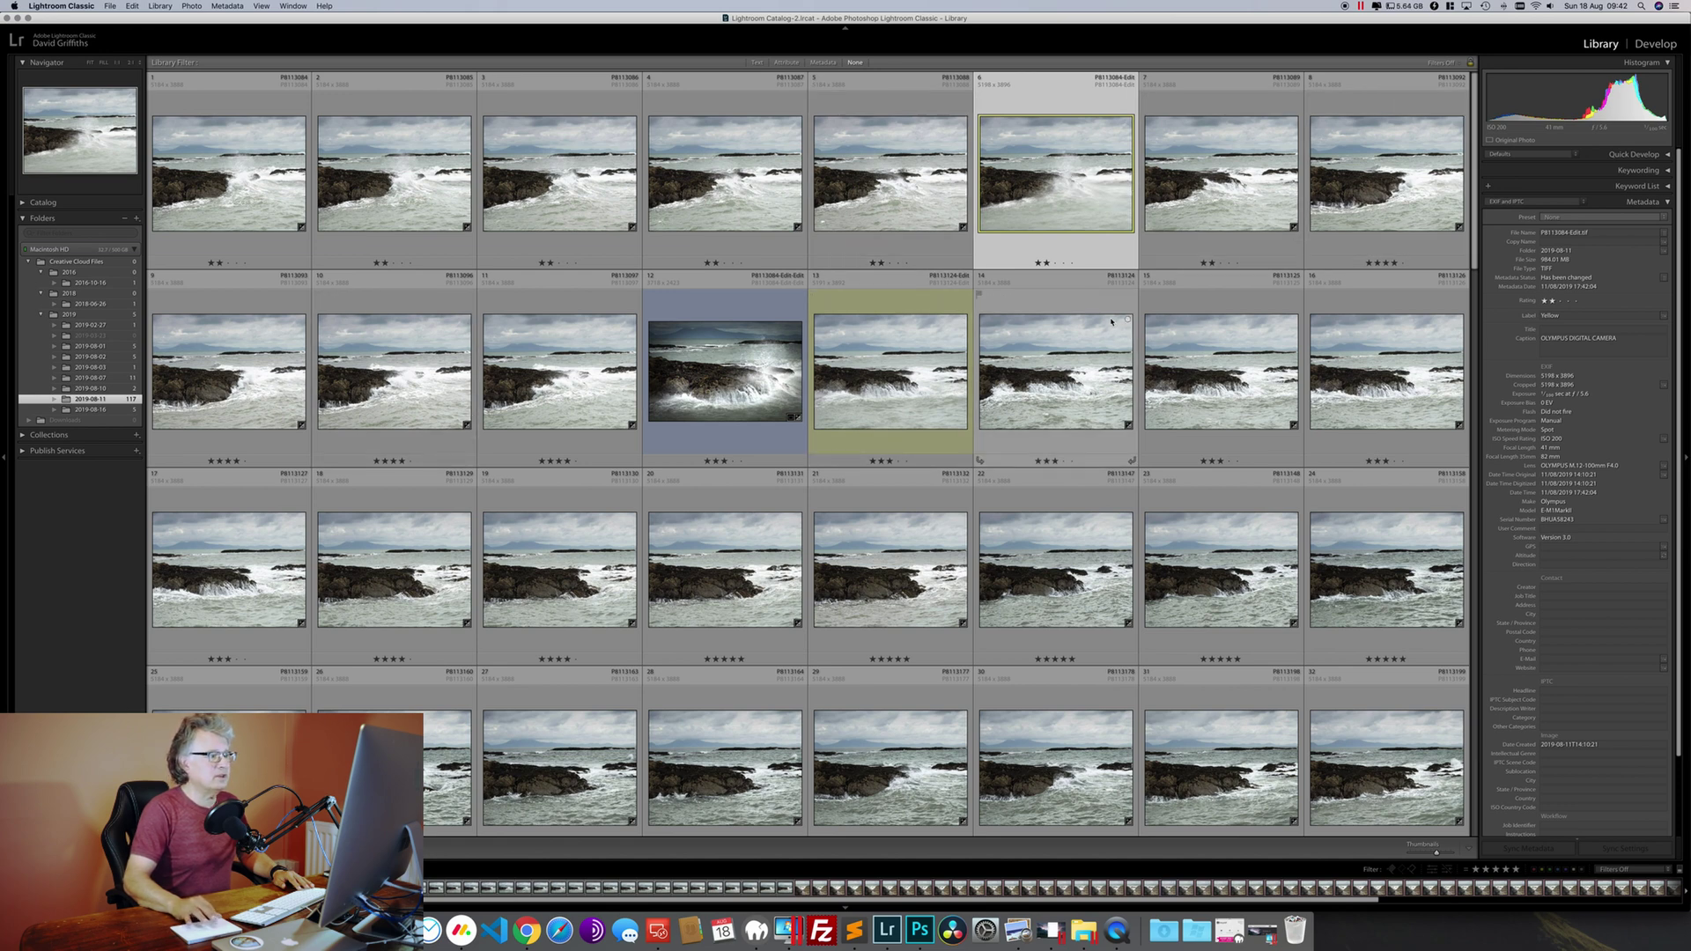
Step: Select photos 14 through 17 in the grid and view photo 13 full size
click(1060, 370)
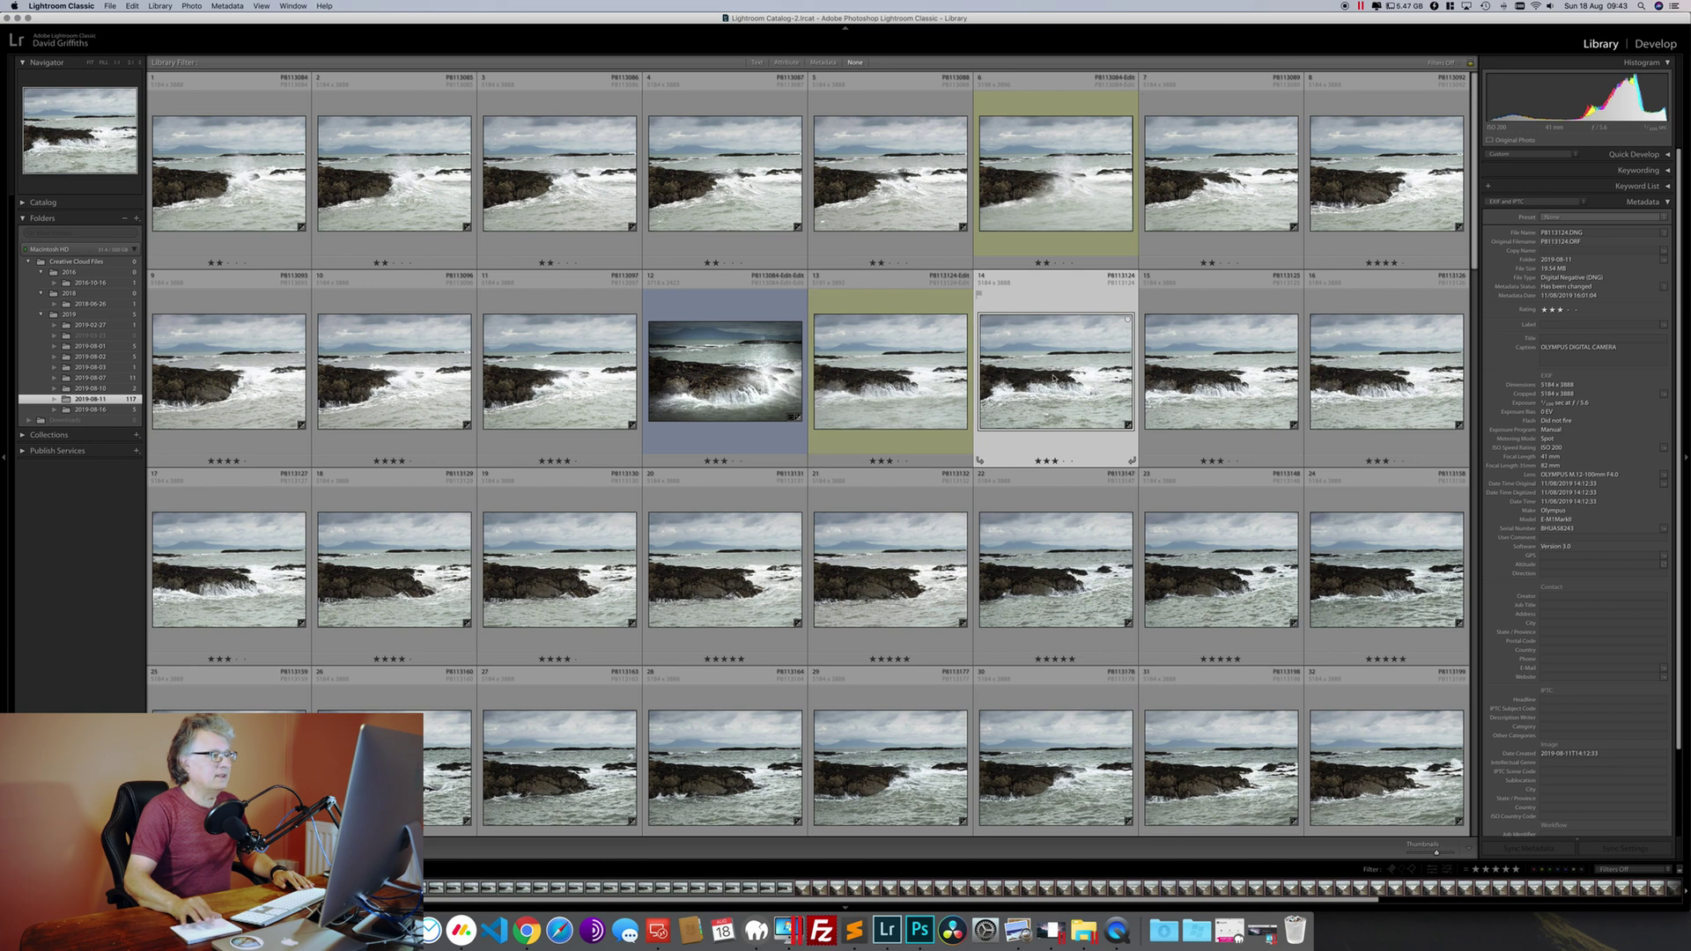
shift+click(262, 596)
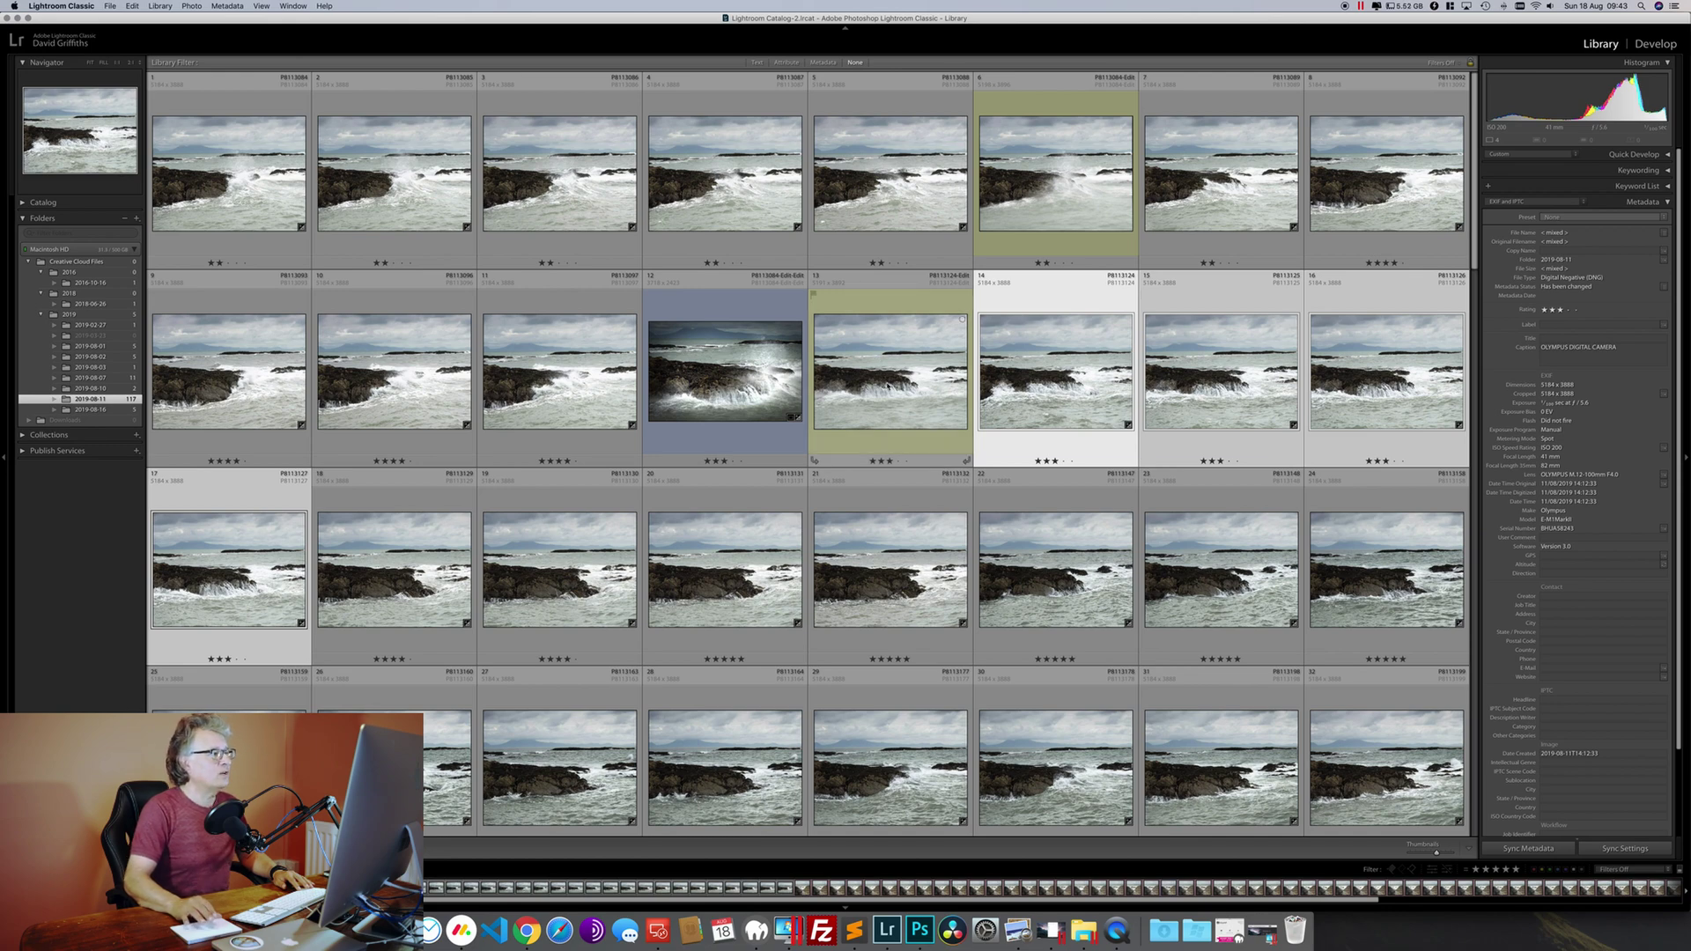
double_click(890, 385)
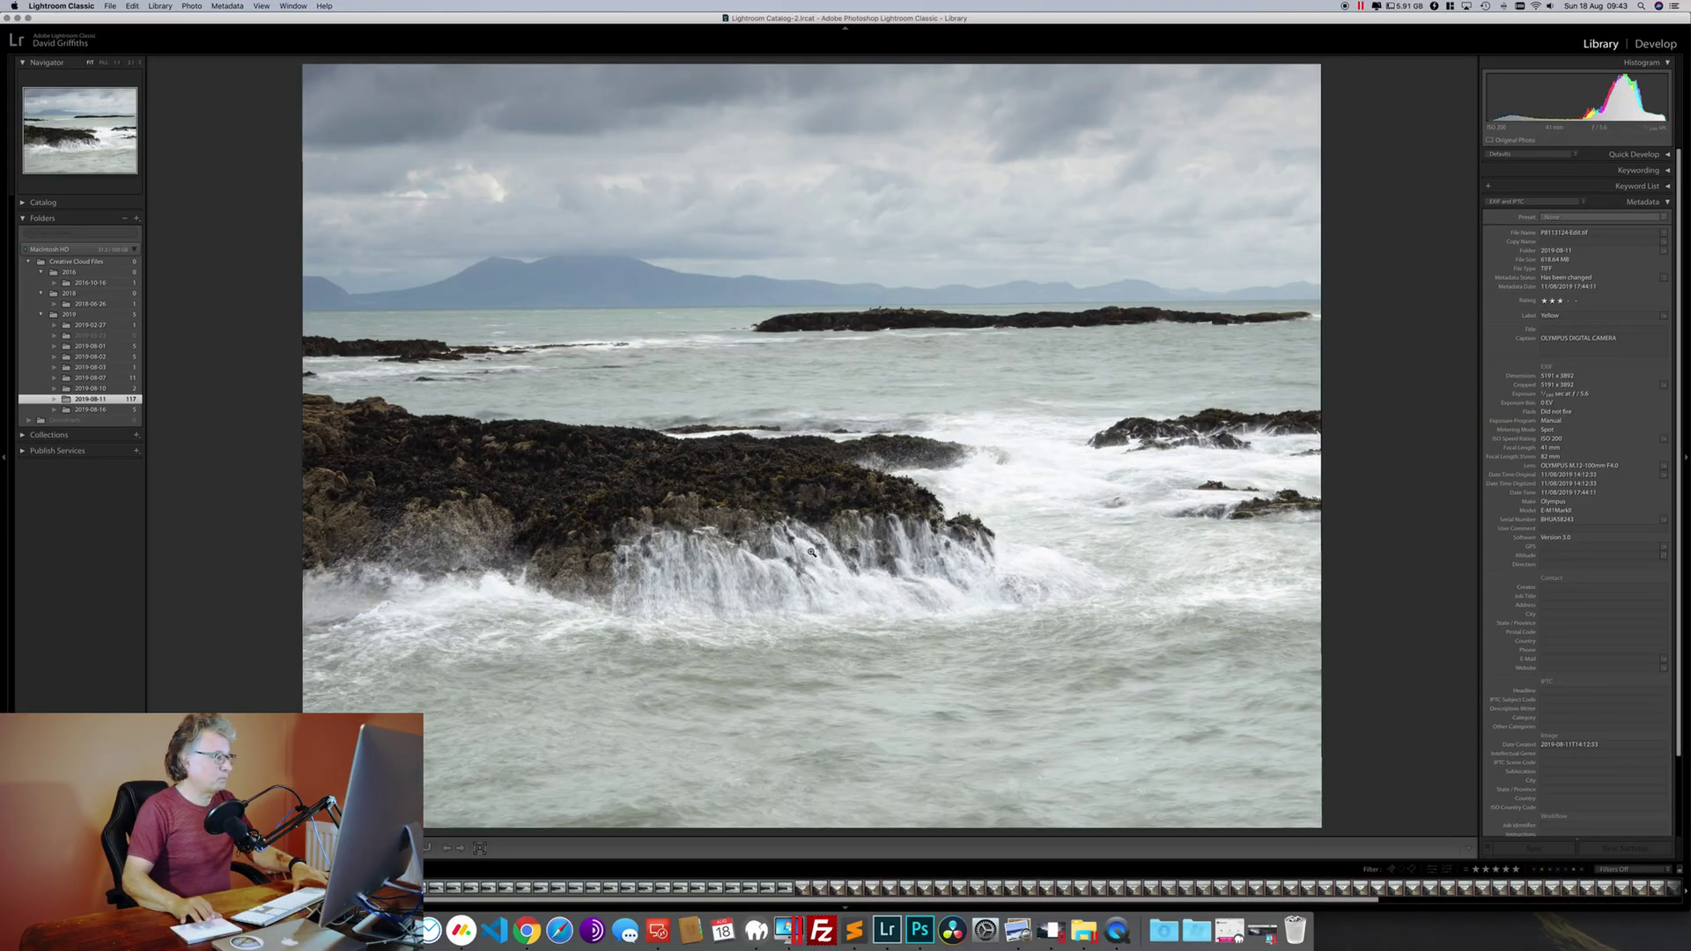
Step: Check photo 16 at full size, then go back to the grid
key(g)
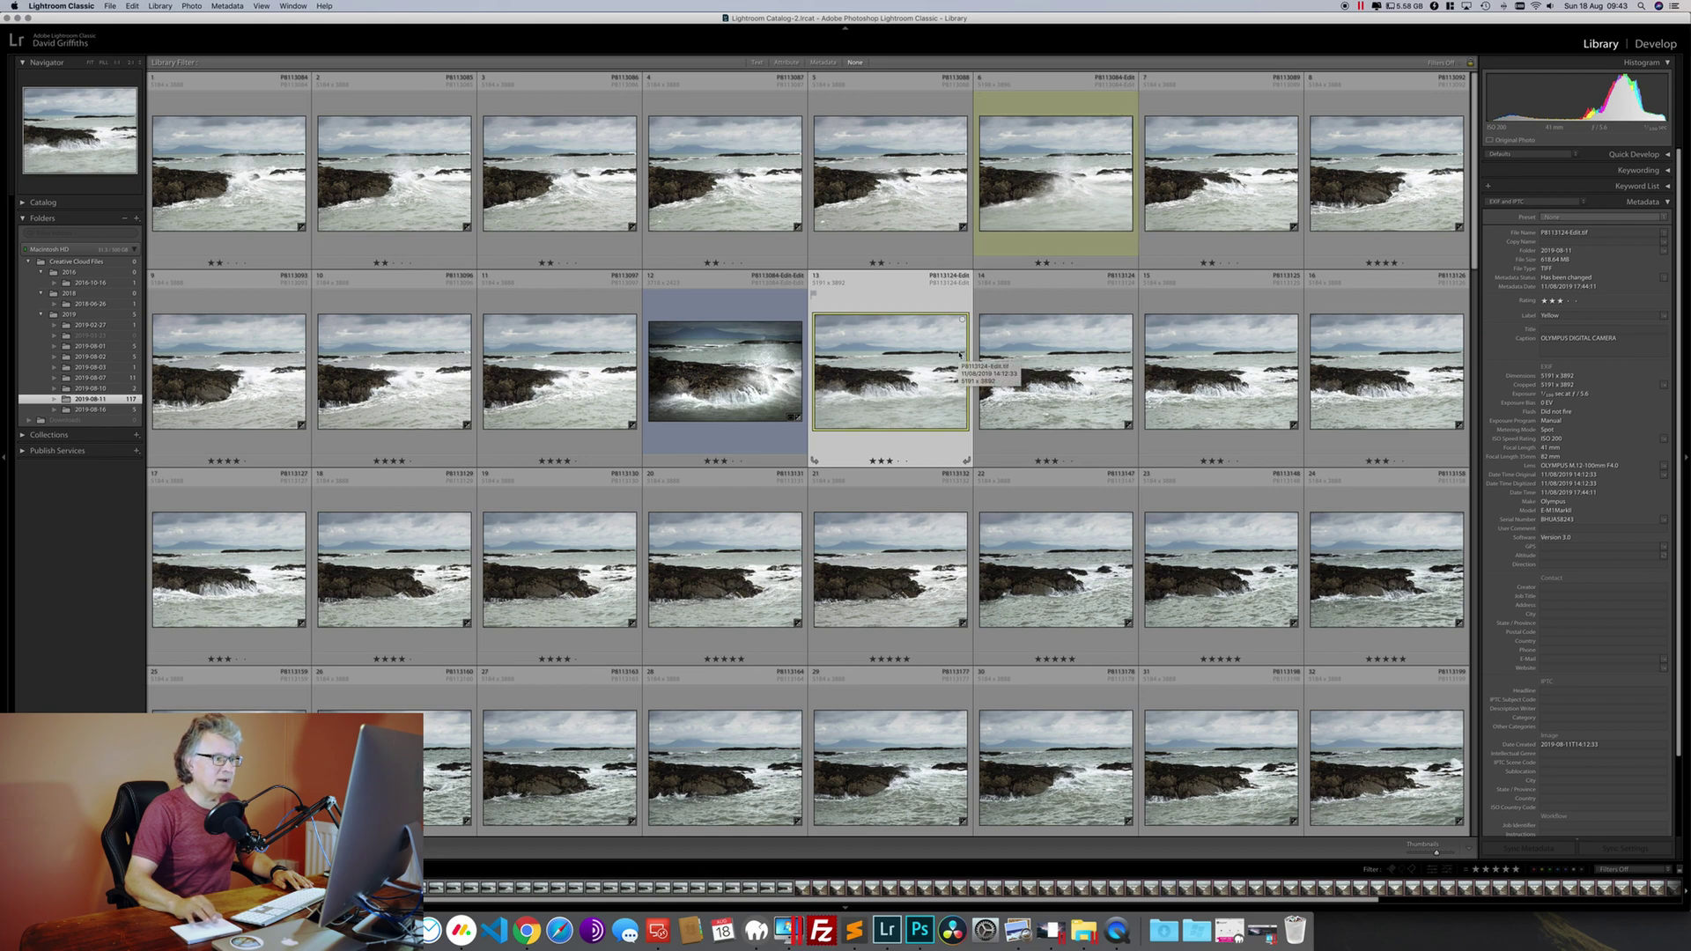
double_click(1410, 383)
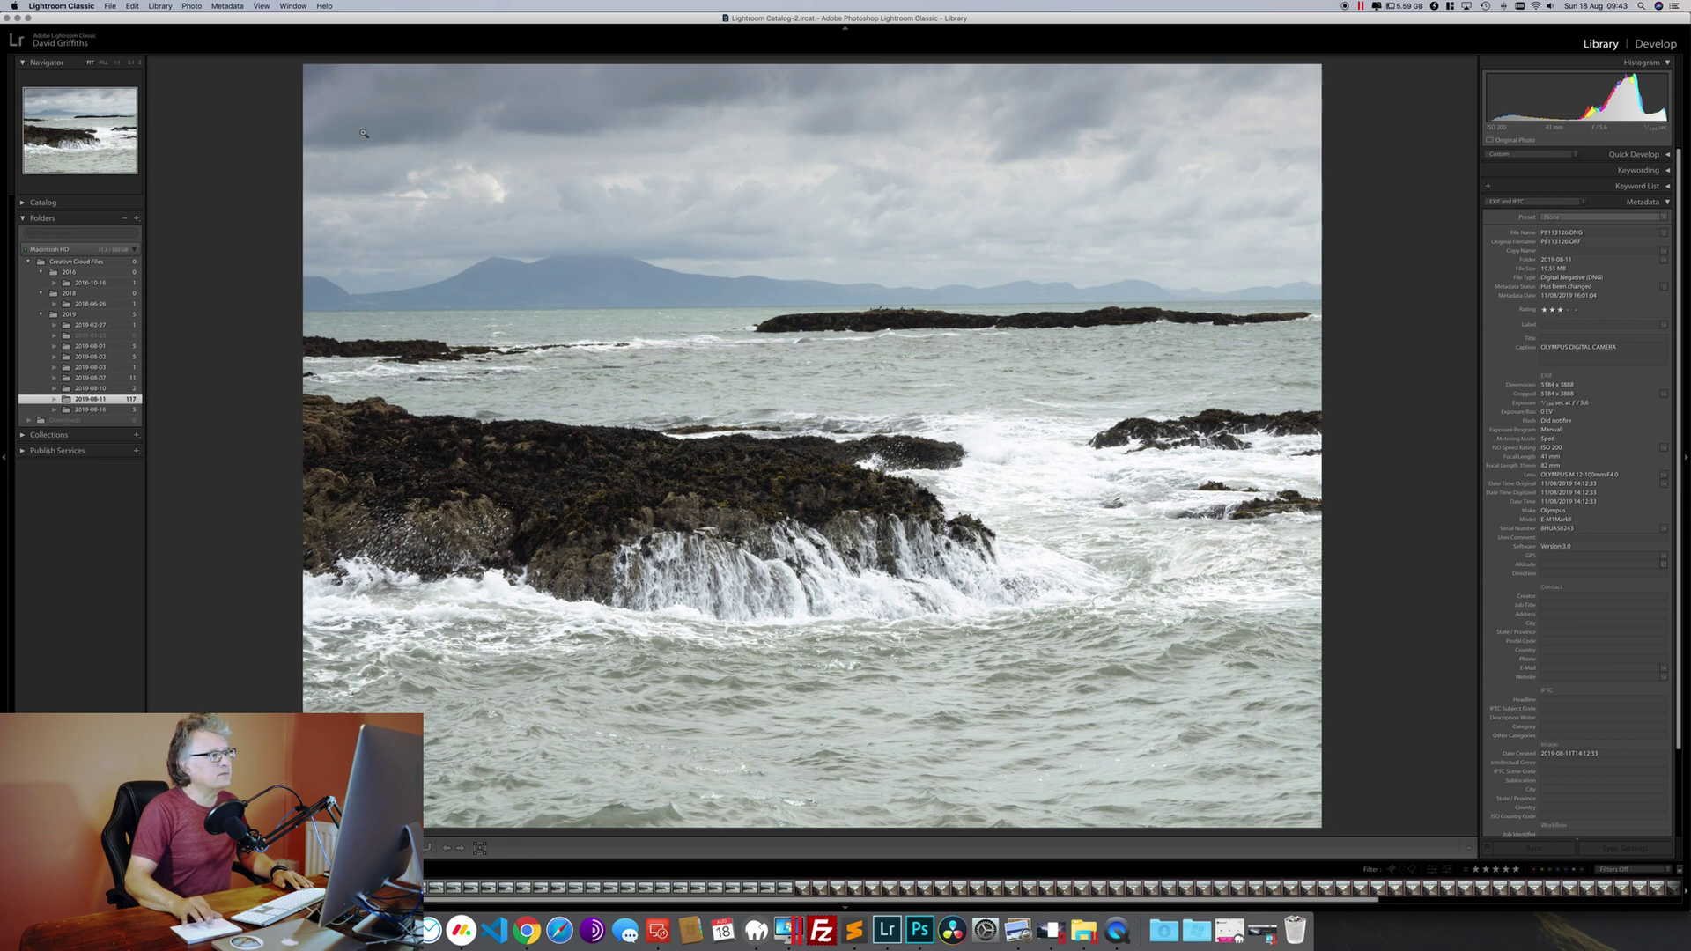
key(g)
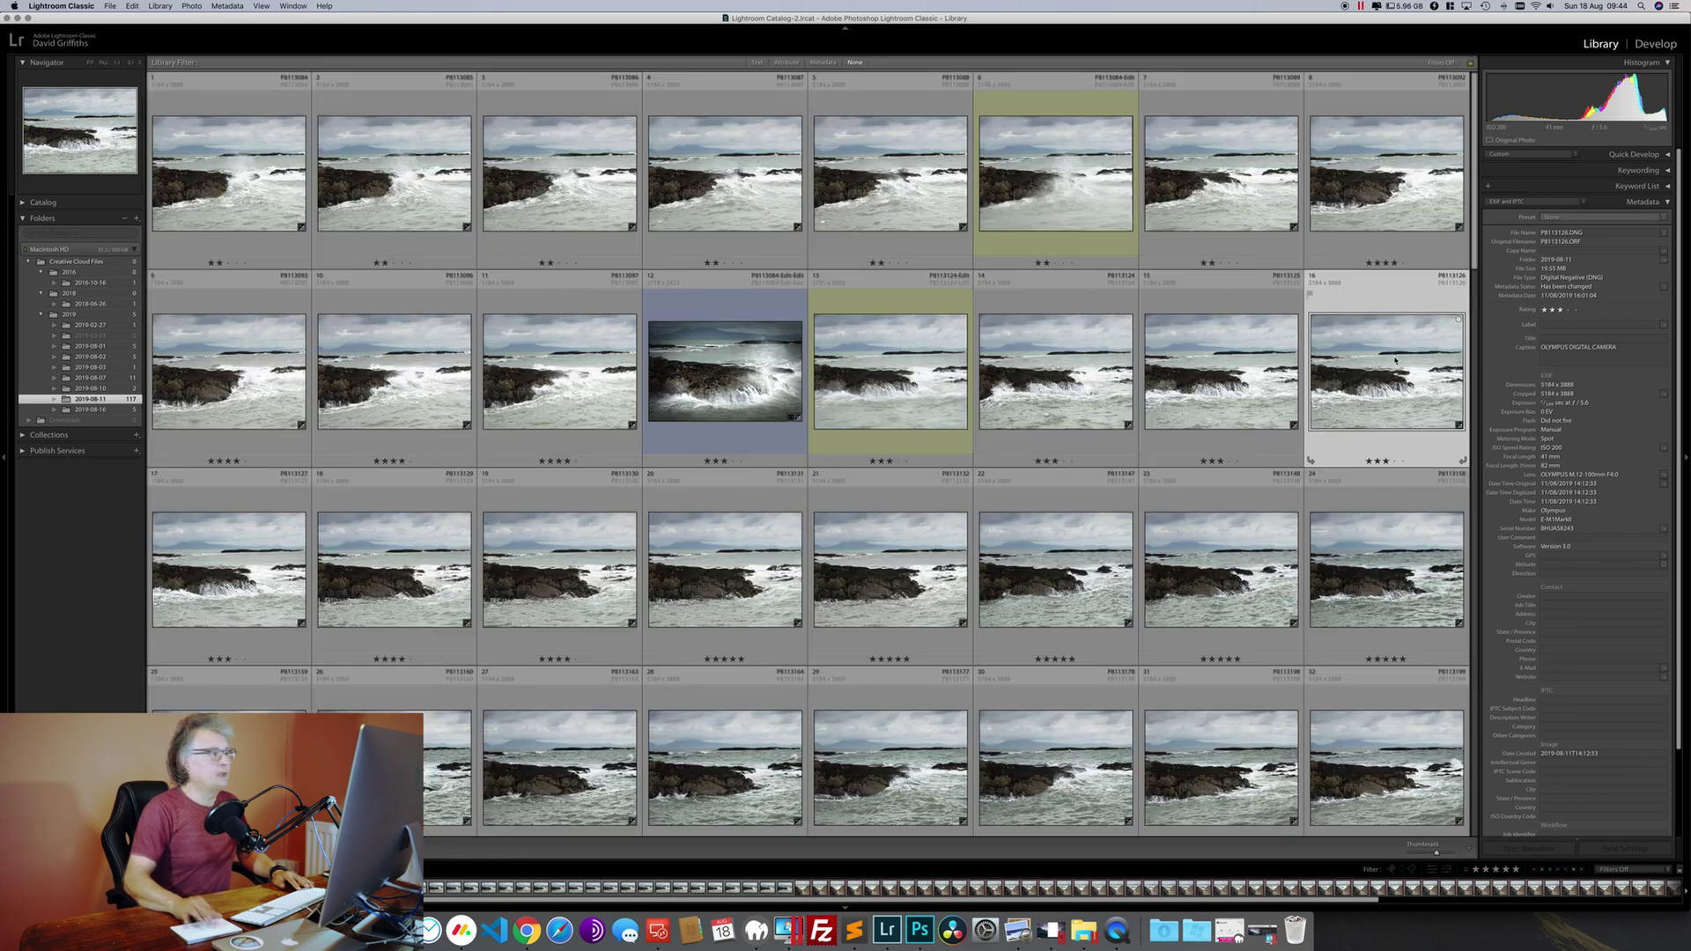
Step: Open photos 6, 13 and 16 together as layers in one Photoshop document
click(1058, 205)
super+click(923, 386)
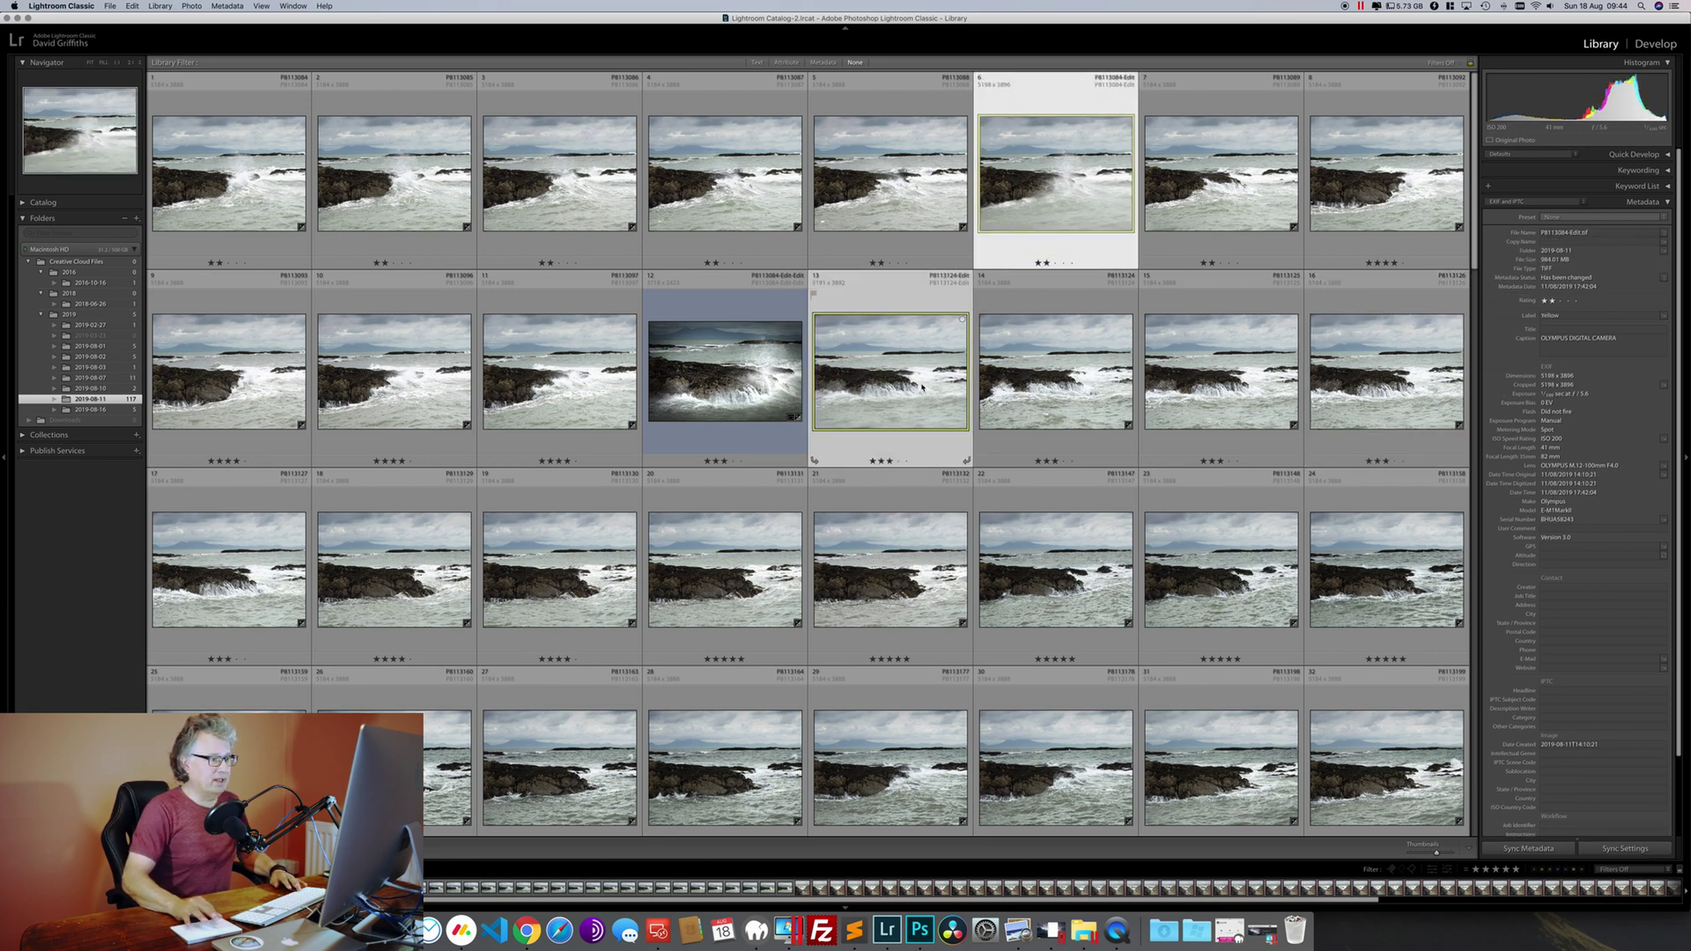
super+click(1357, 379)
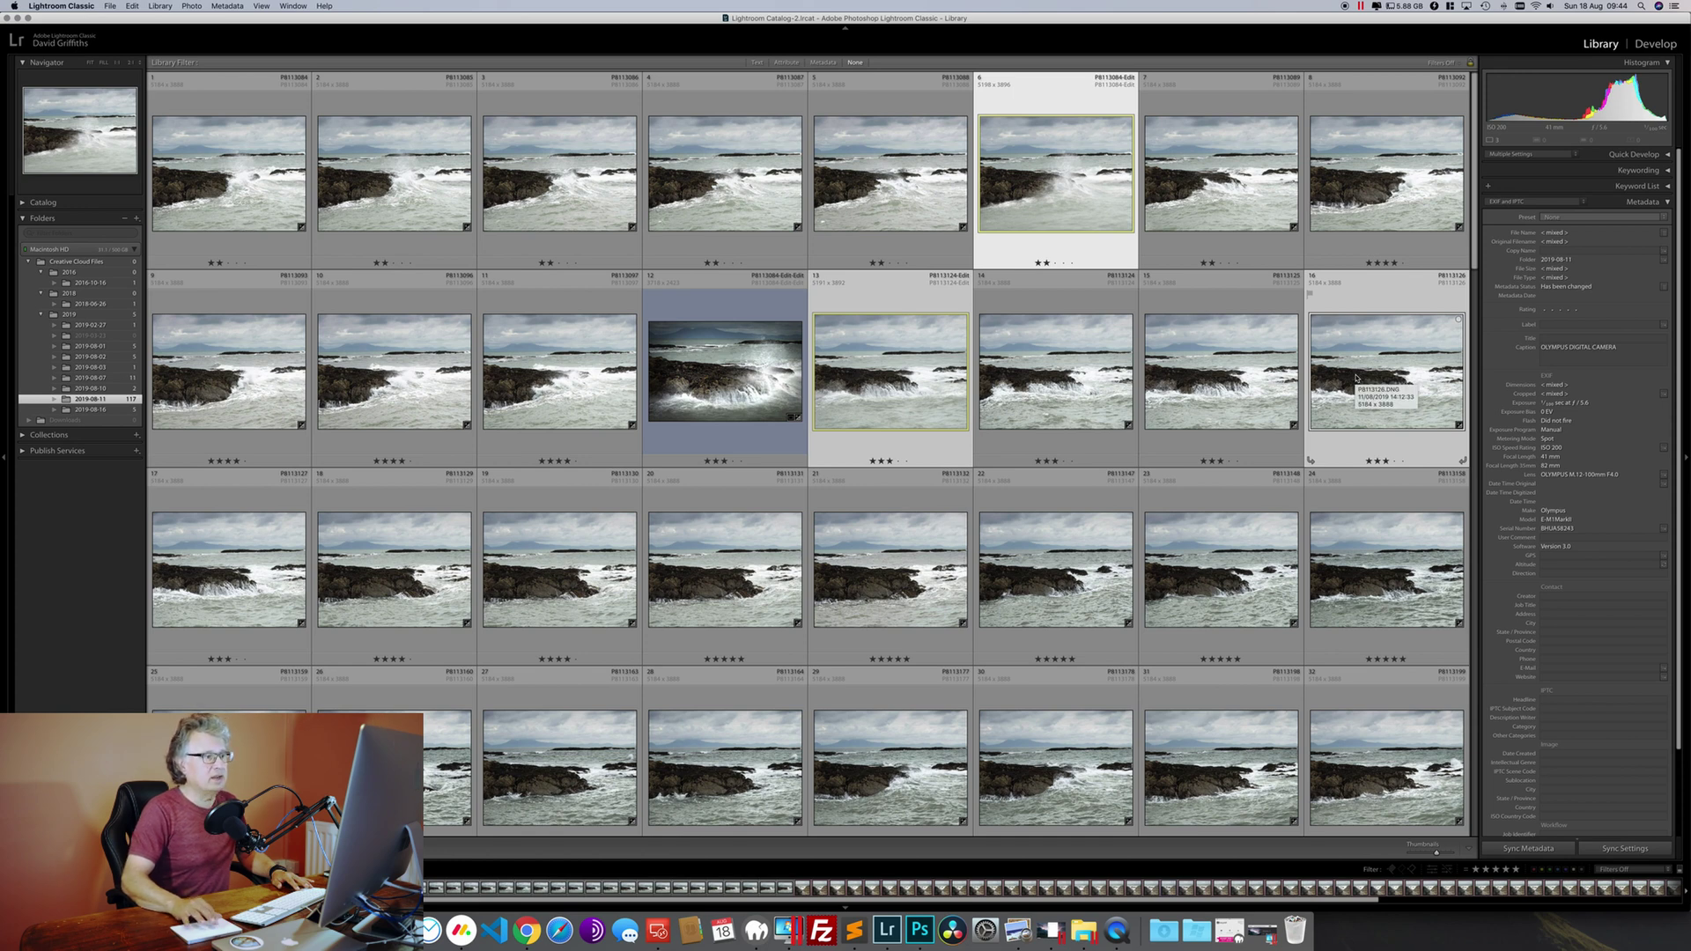
click(1357, 379)
right_click(1356, 379)
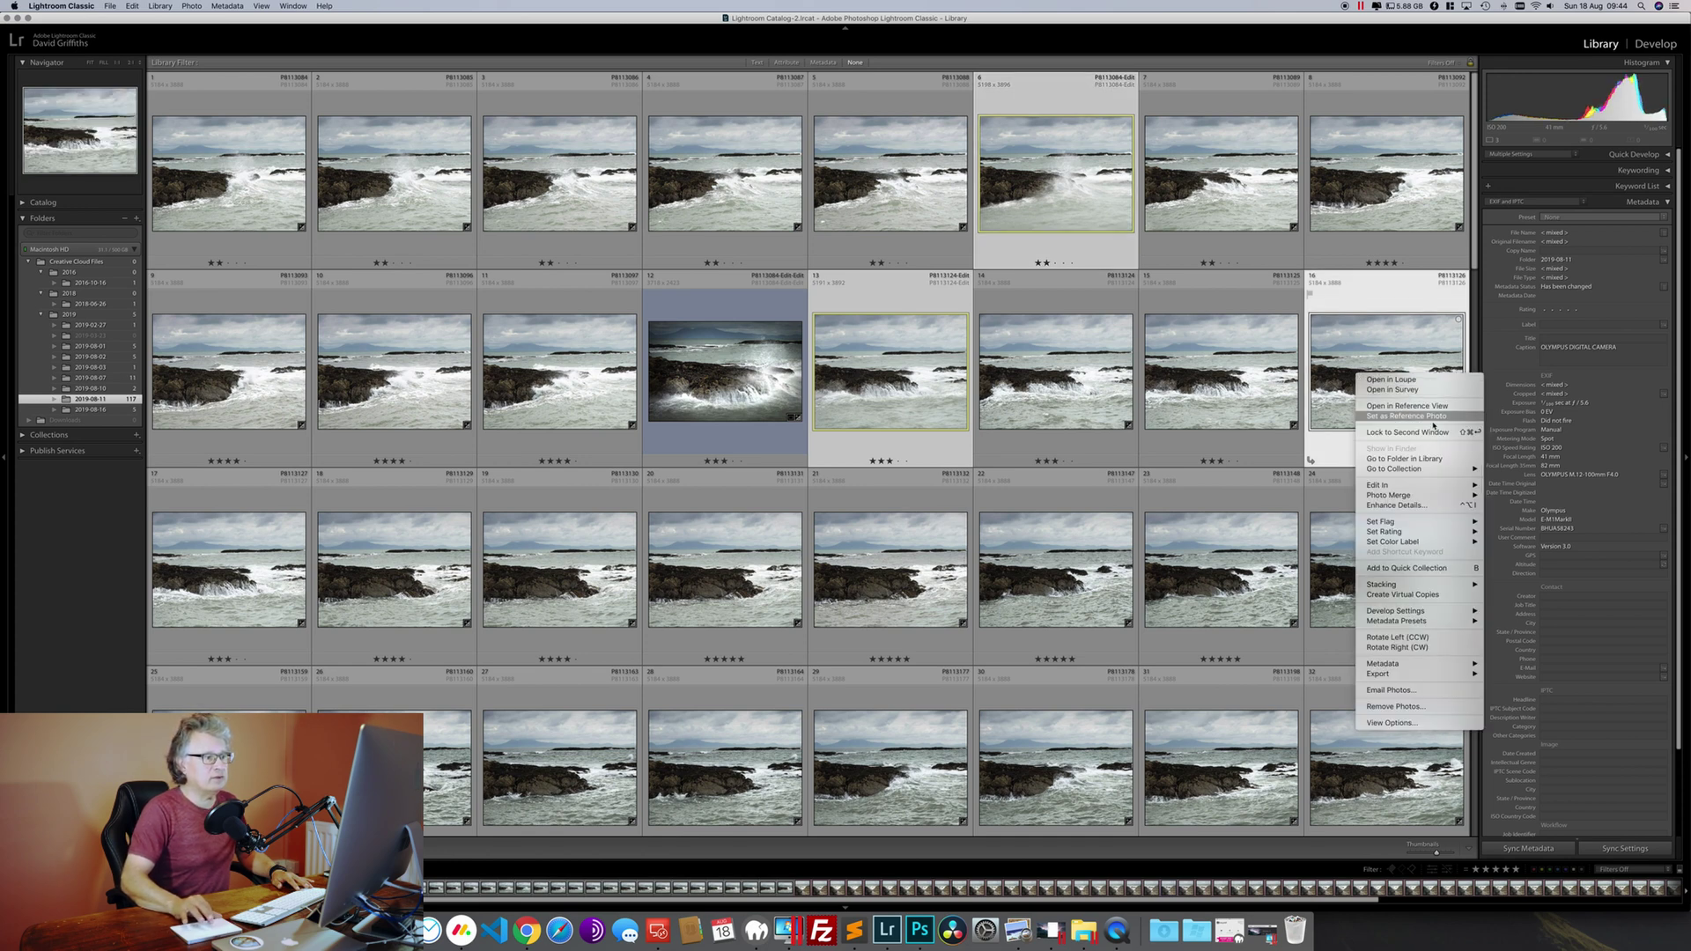
mouse_move(1414, 486)
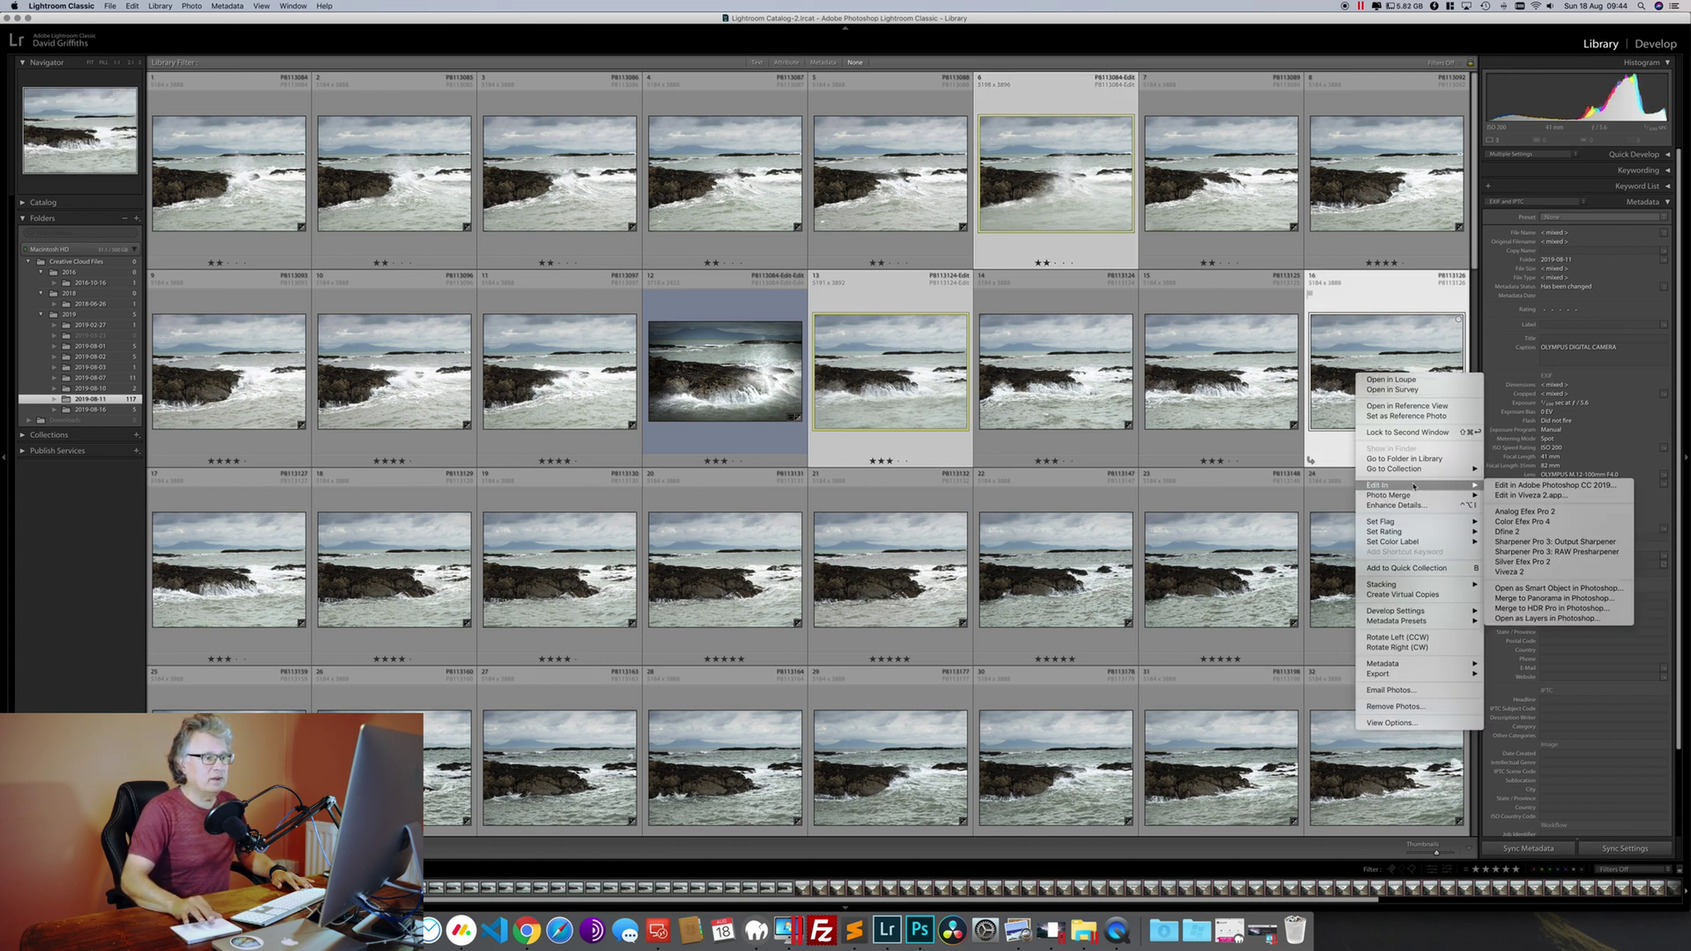
click(1542, 620)
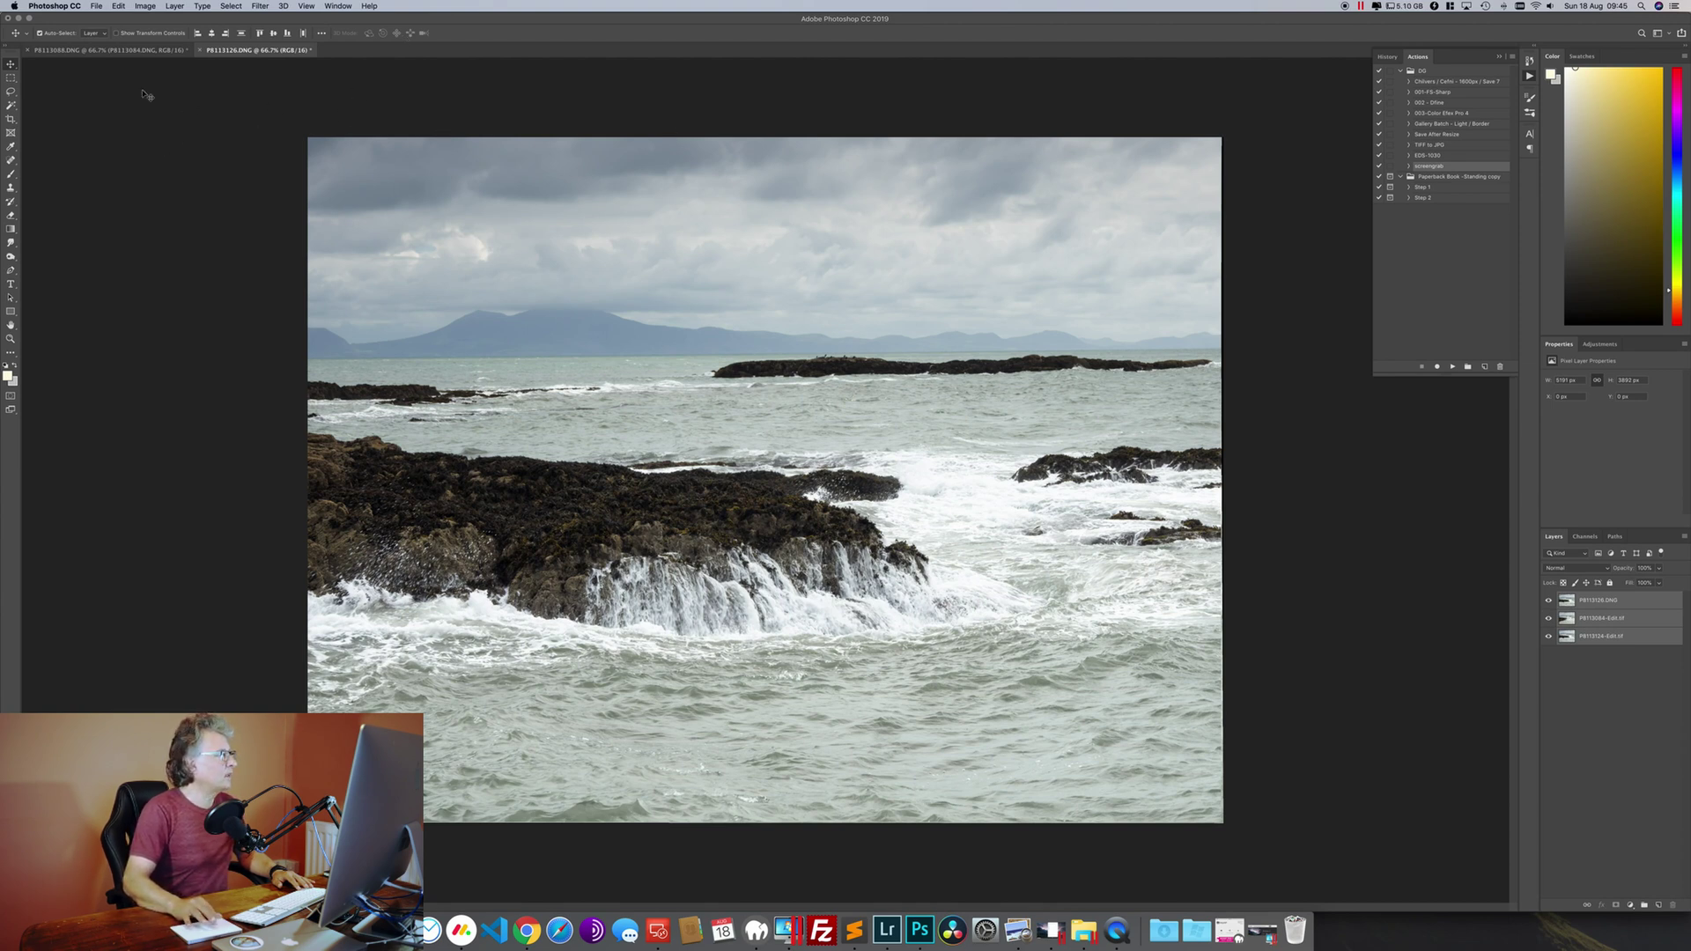
Step: Auto-align the three layers with Auto projection, then select only the top P8113126.DNG layer
click(118, 6)
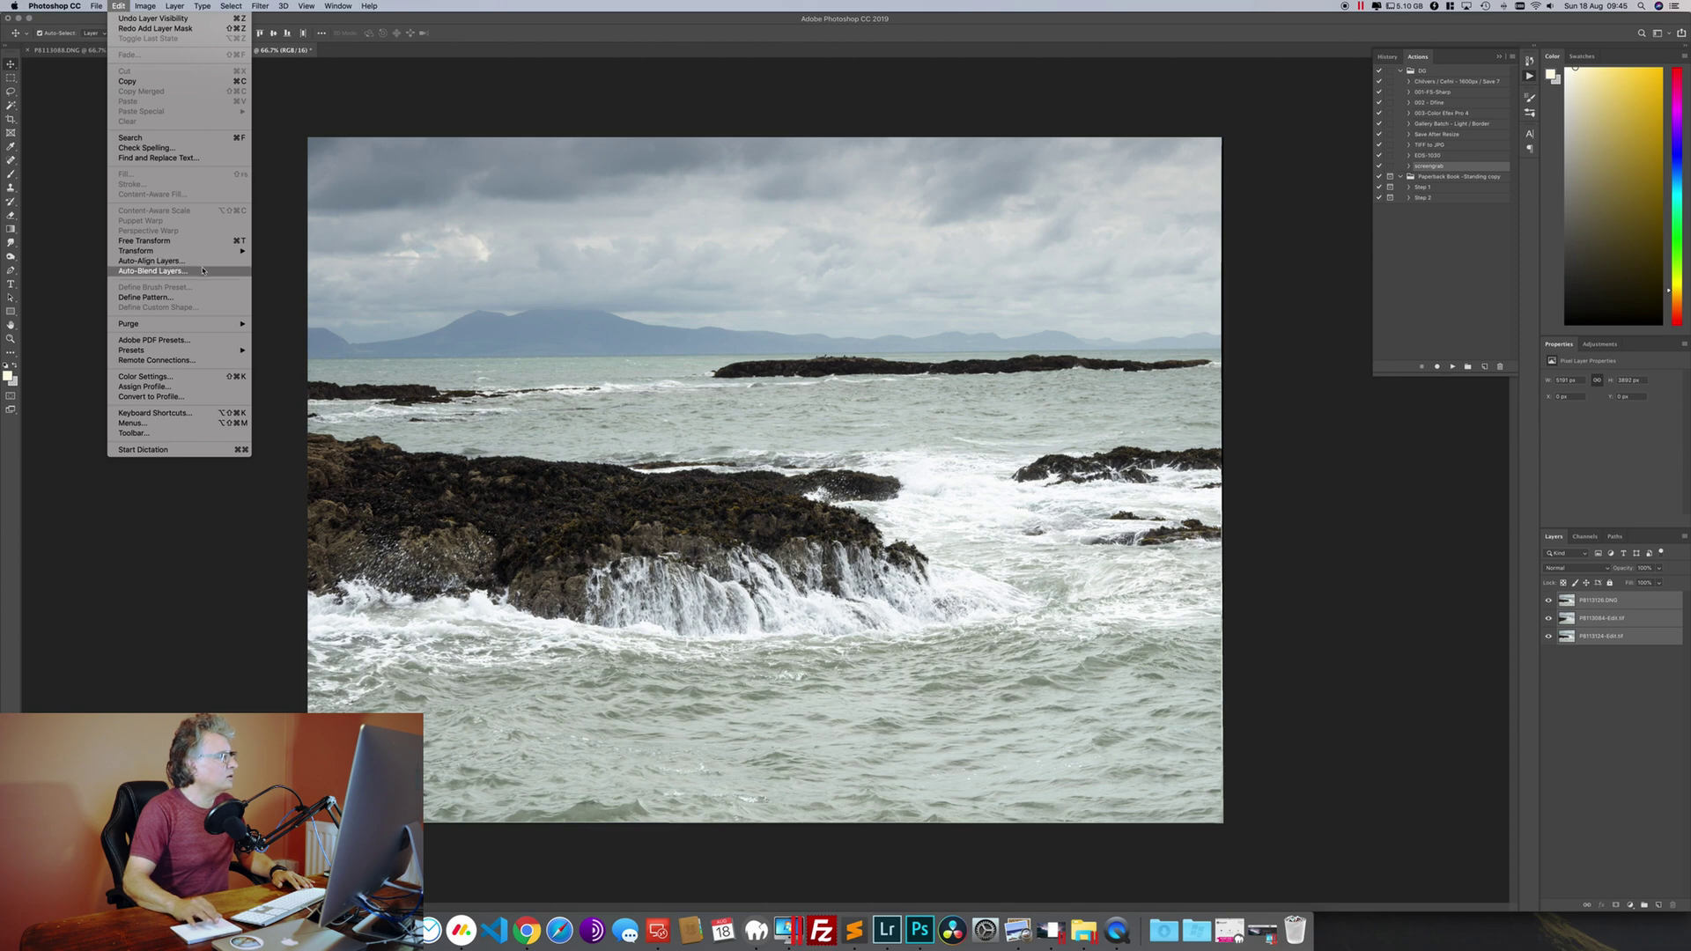
click(203, 262)
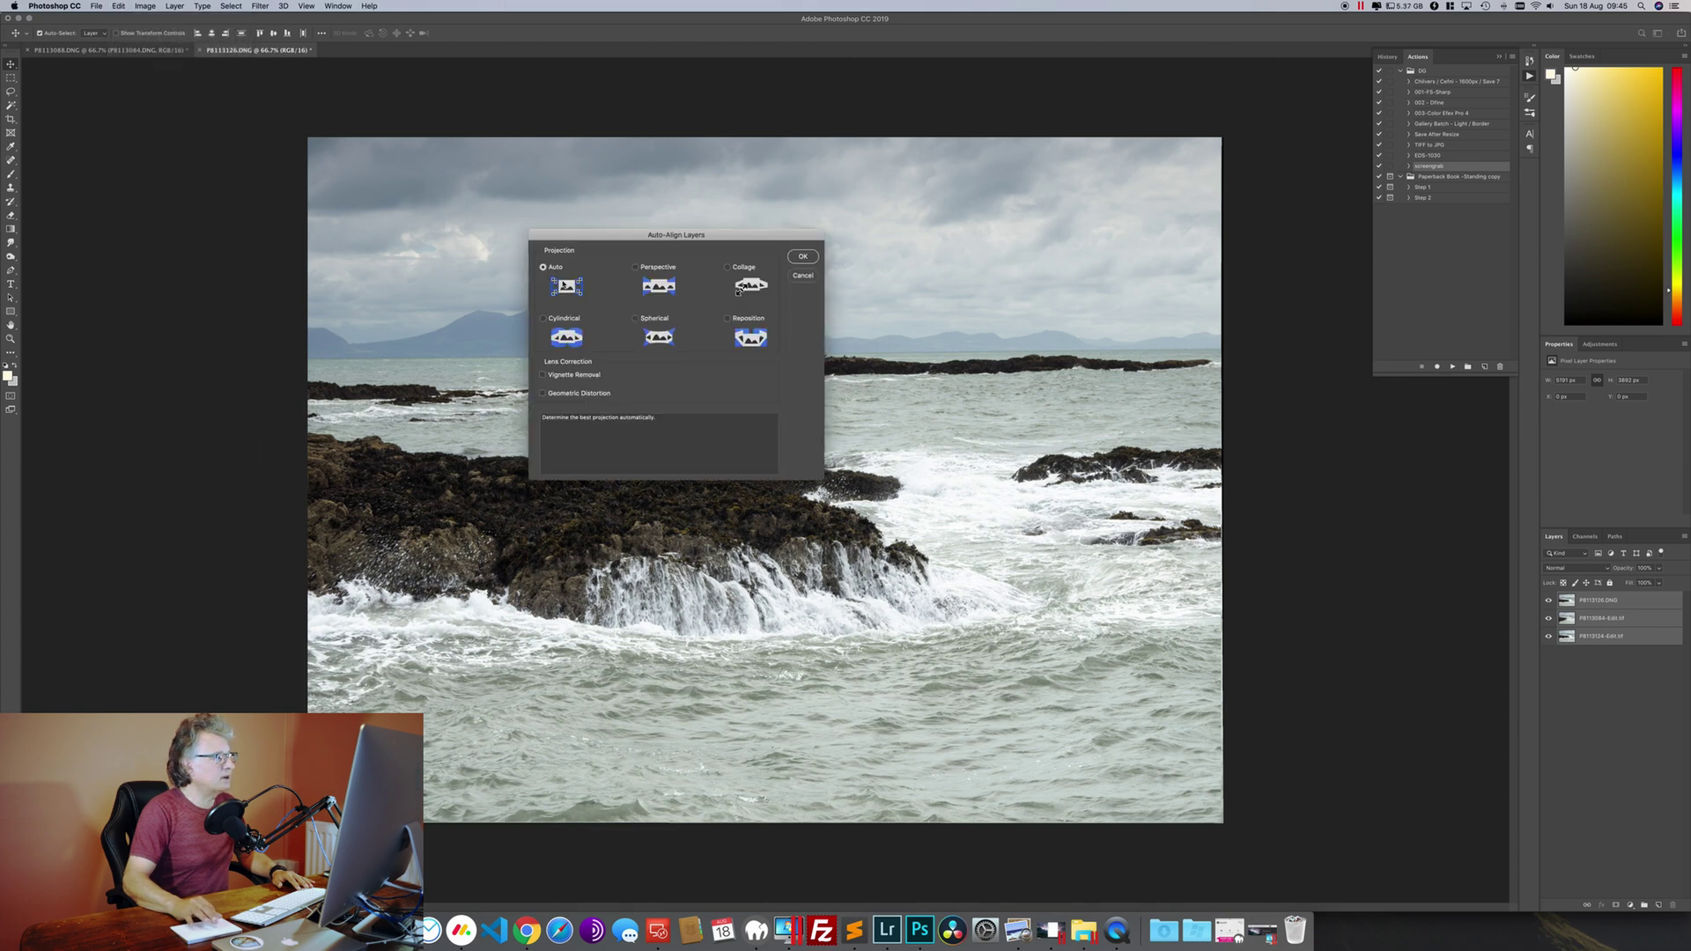
click(800, 257)
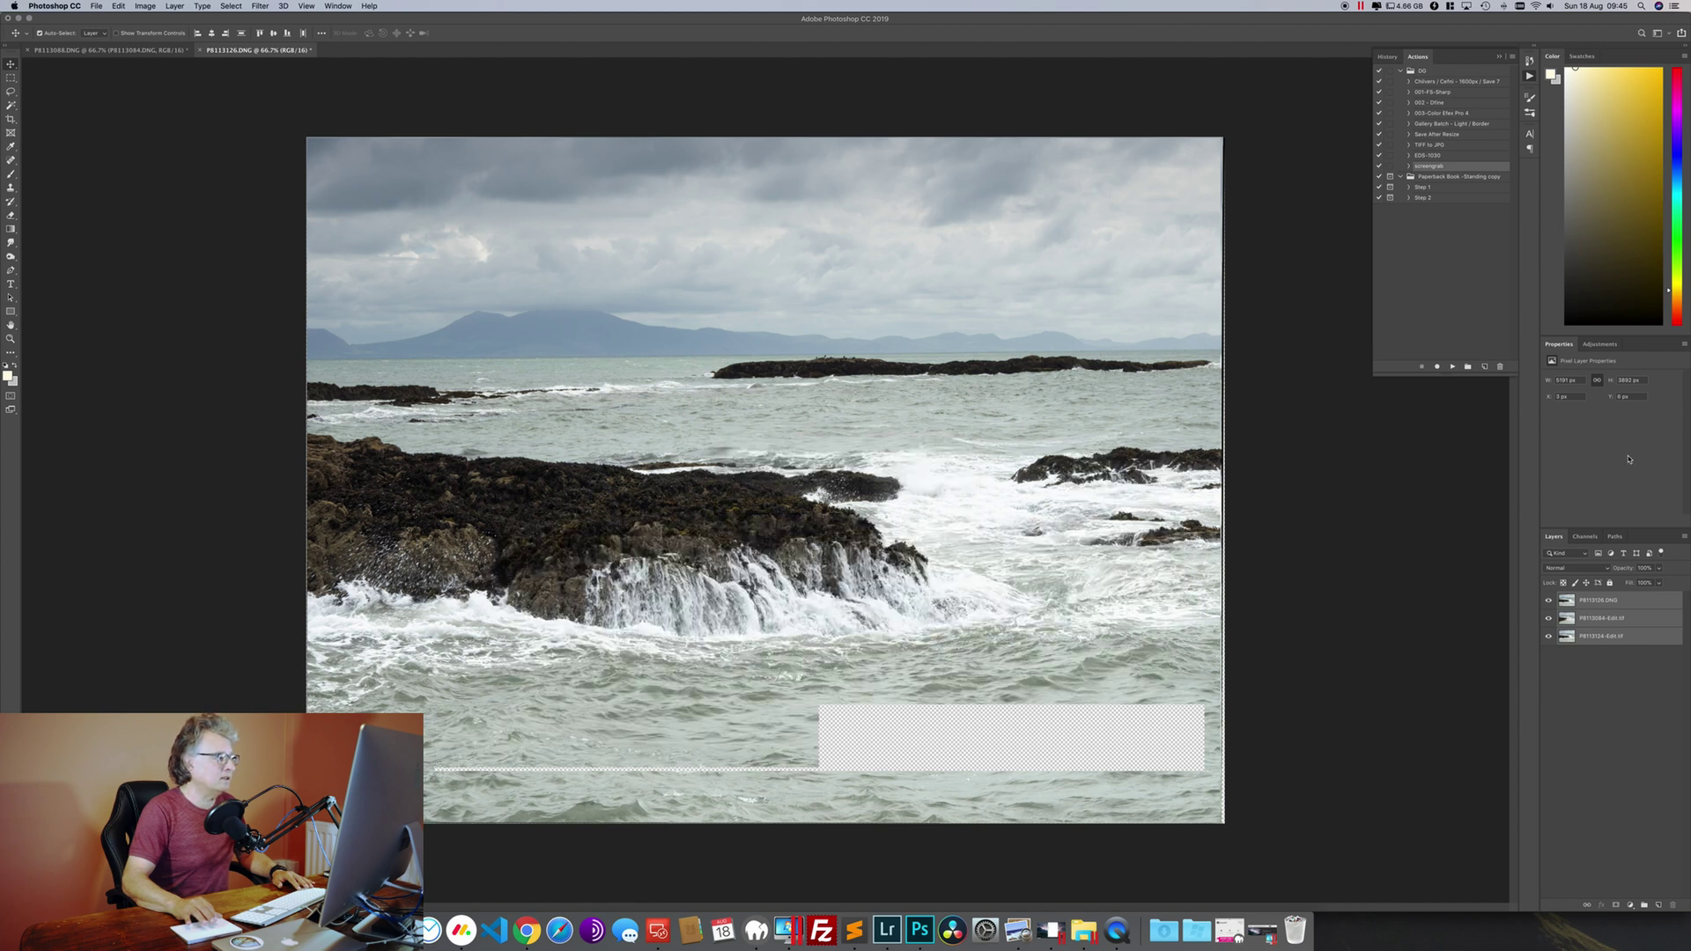
click(1608, 701)
click(1591, 603)
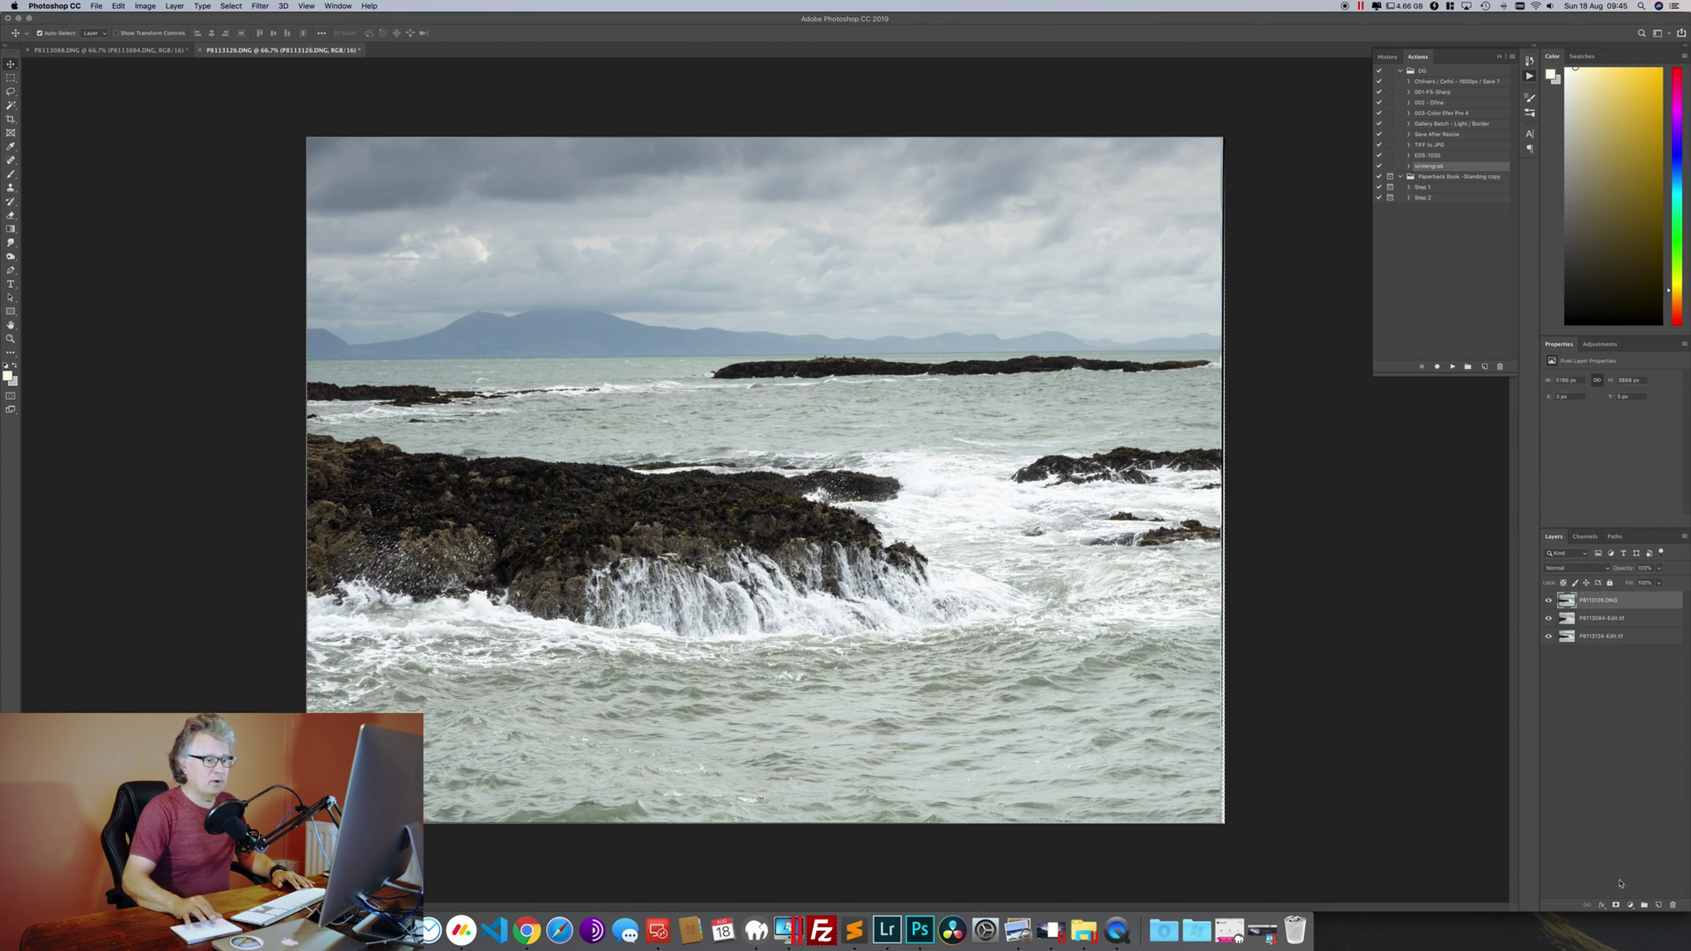
Step: Give P8113126.DNG an inverted mask and paint white to reveal its sharp sky across the top
click(1617, 906)
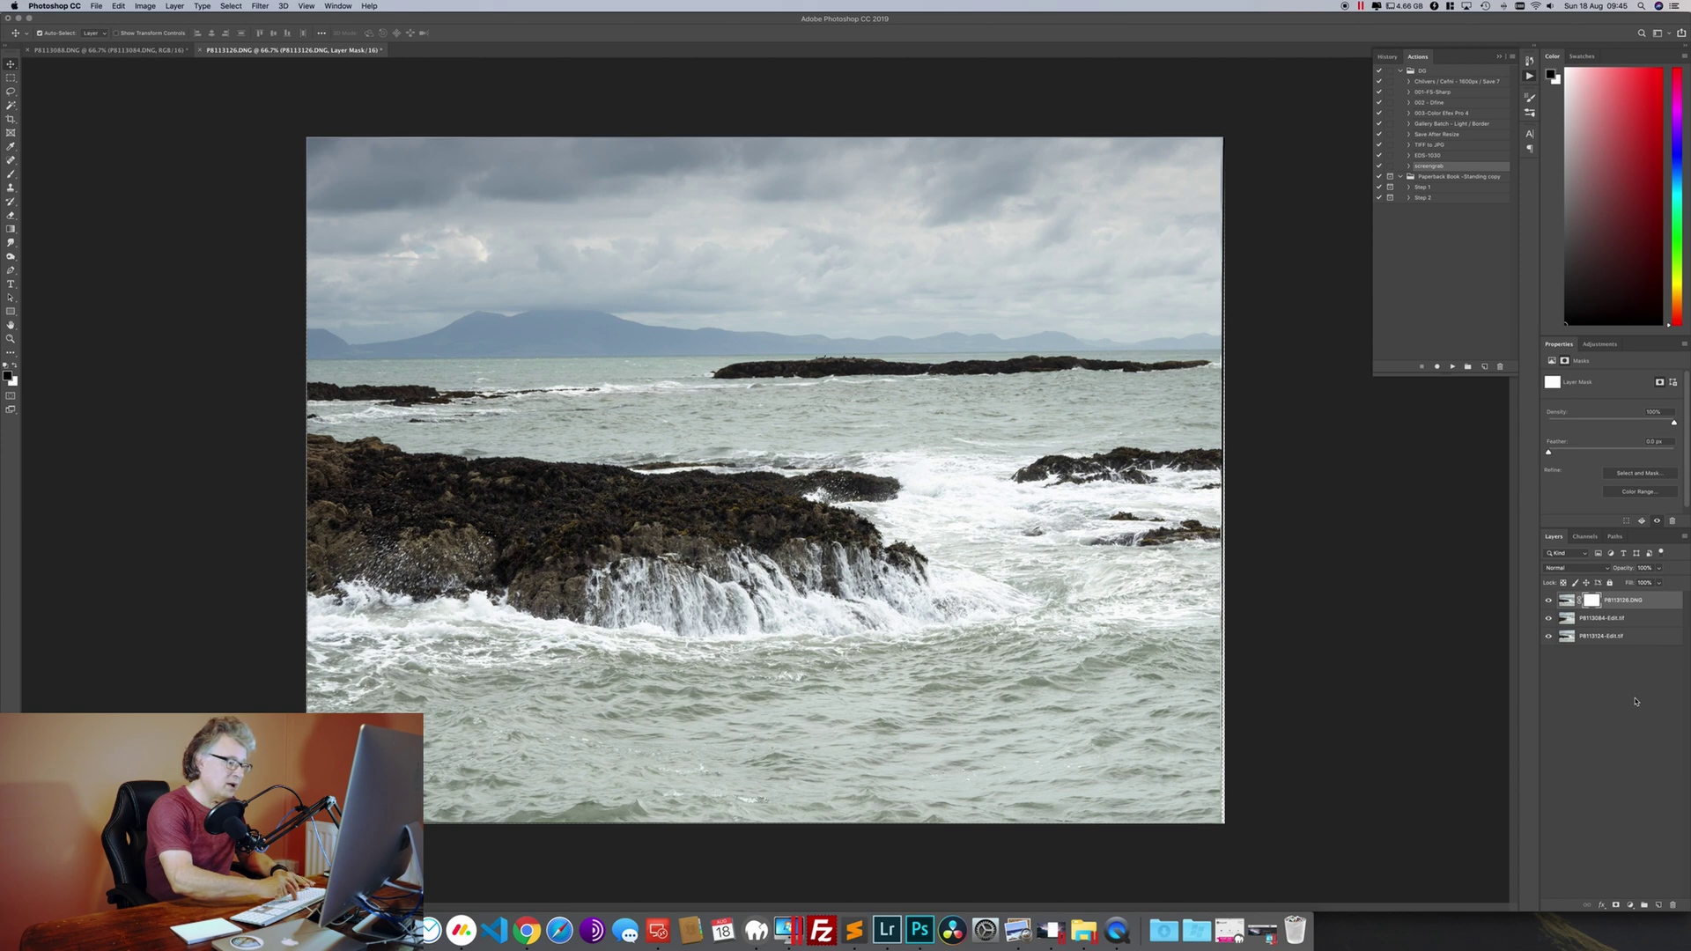
key(super+i)
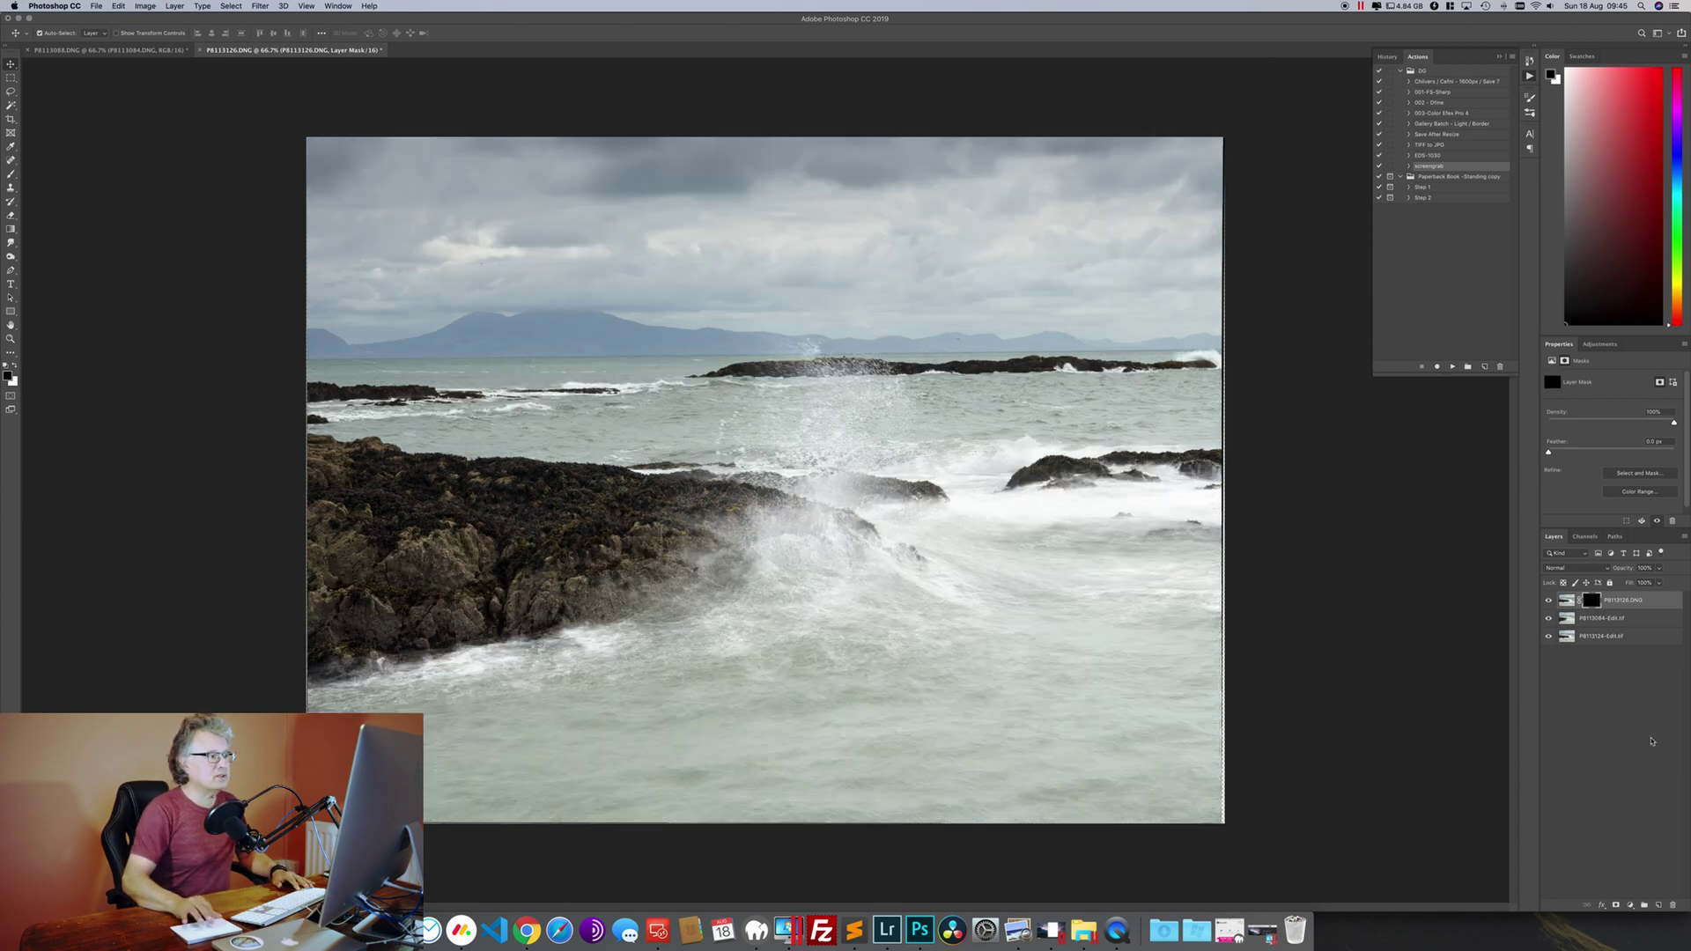
key(x)
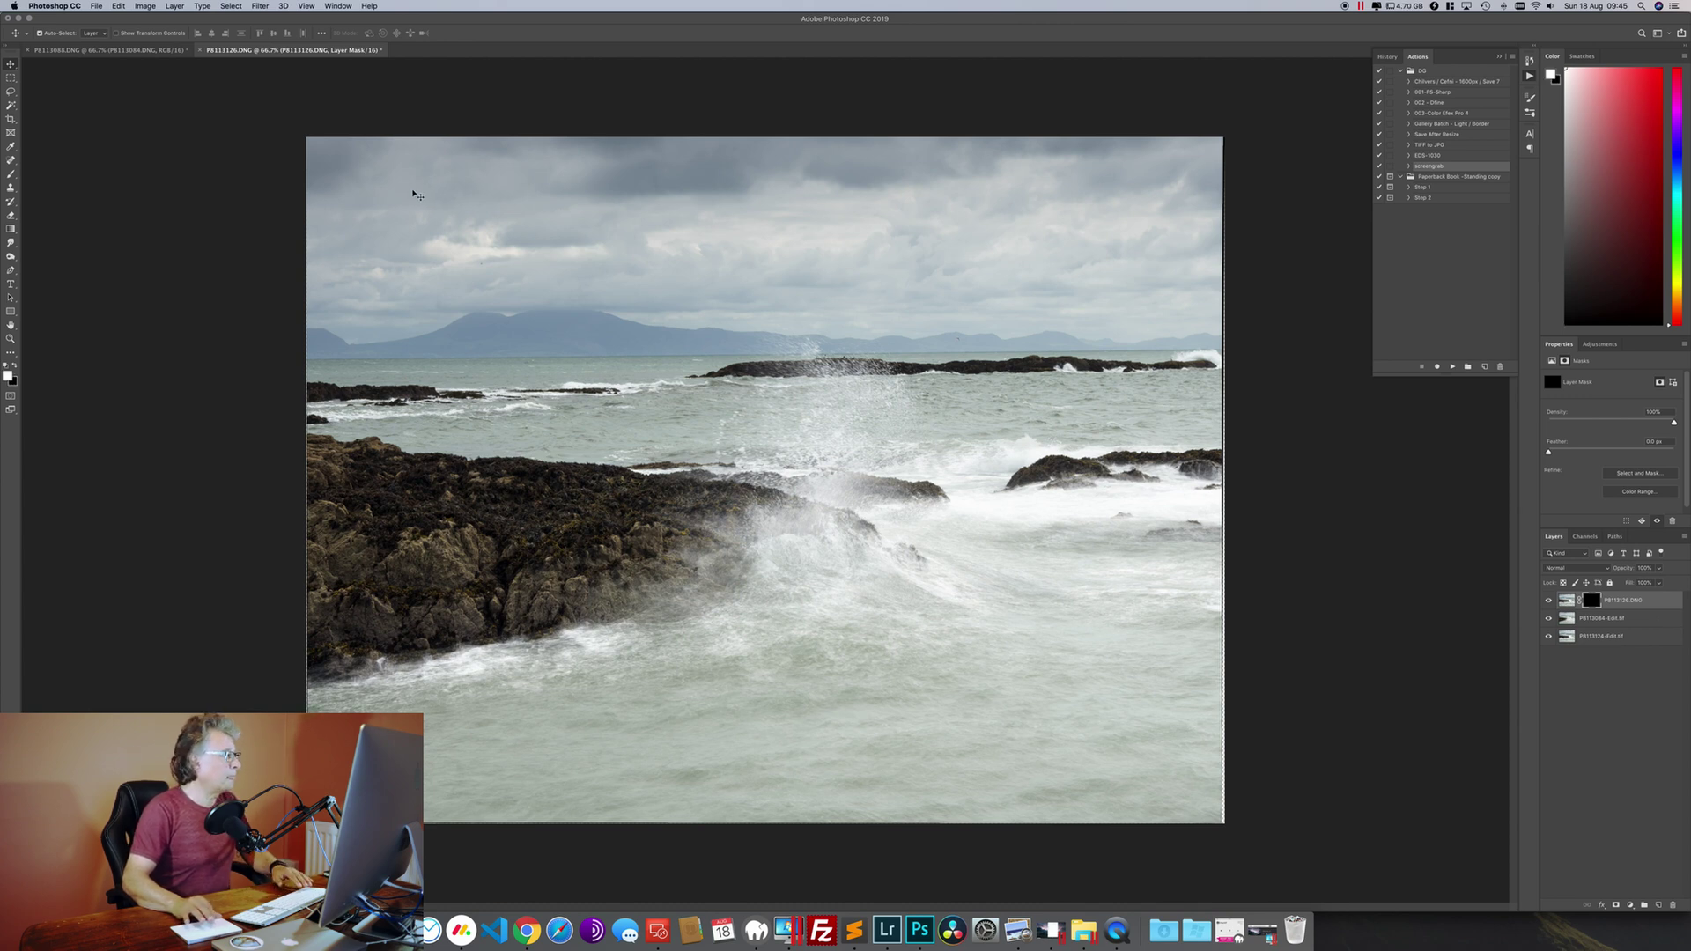
key(b)
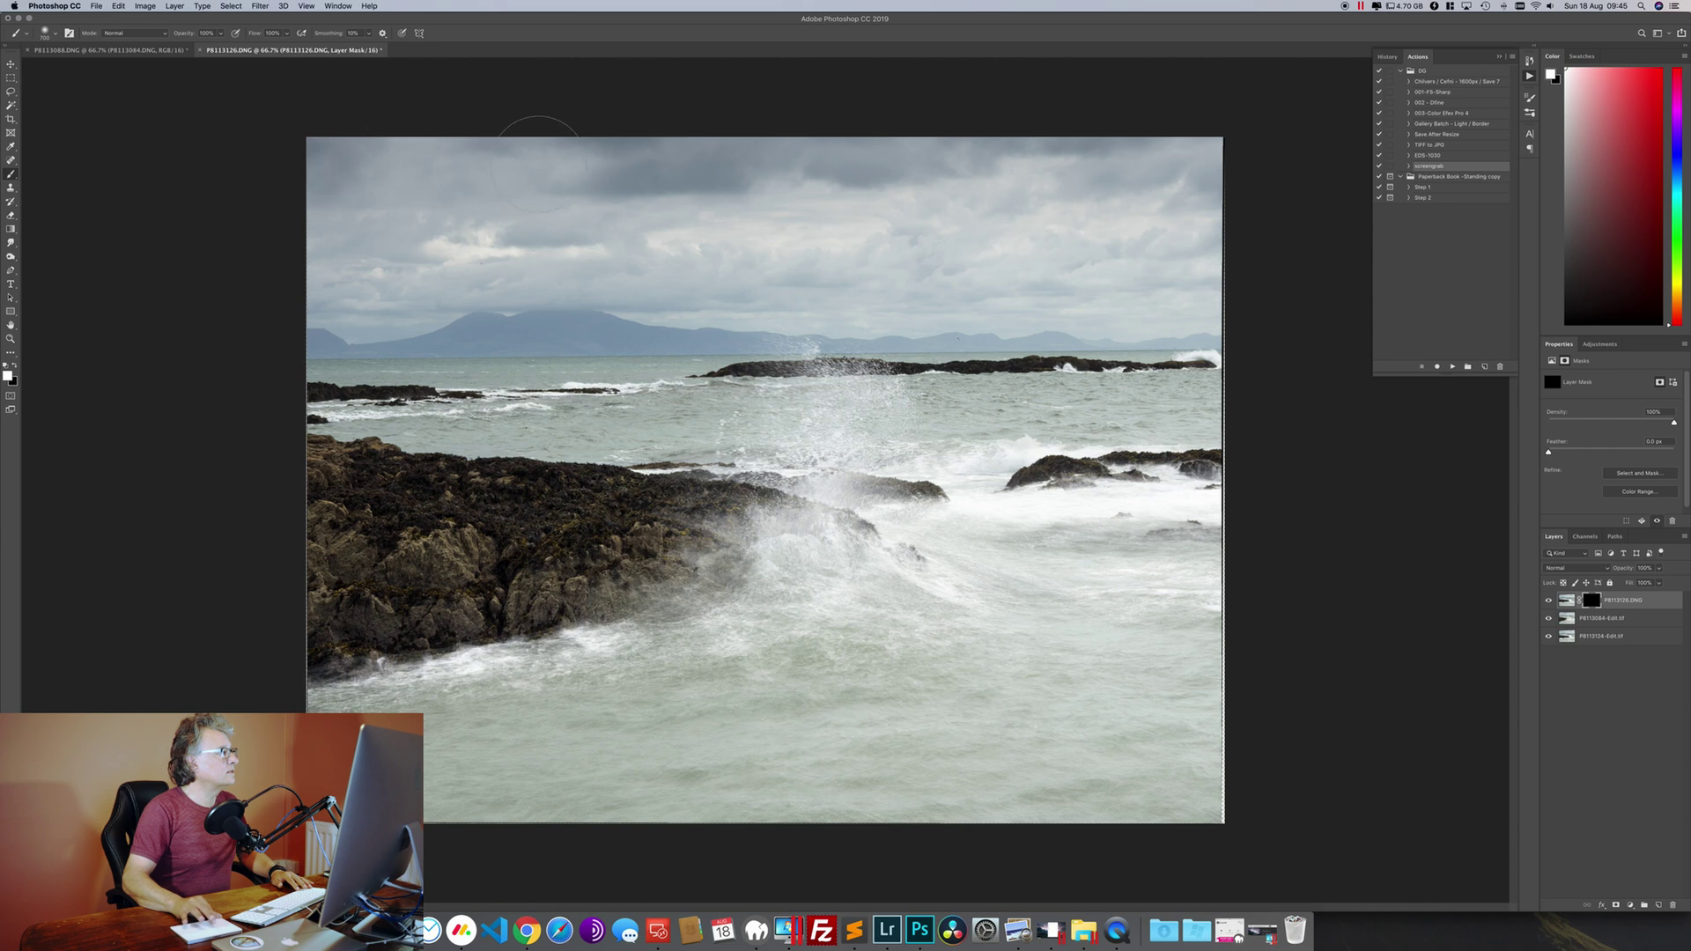
drag(334, 176, 528, 176)
mouse_move(494, 238)
mouse_down()
mouse_move(934, 176)
mouse_move(1117, 184)
mouse_move(952, 180)
mouse_move(1185, 220)
mouse_up()
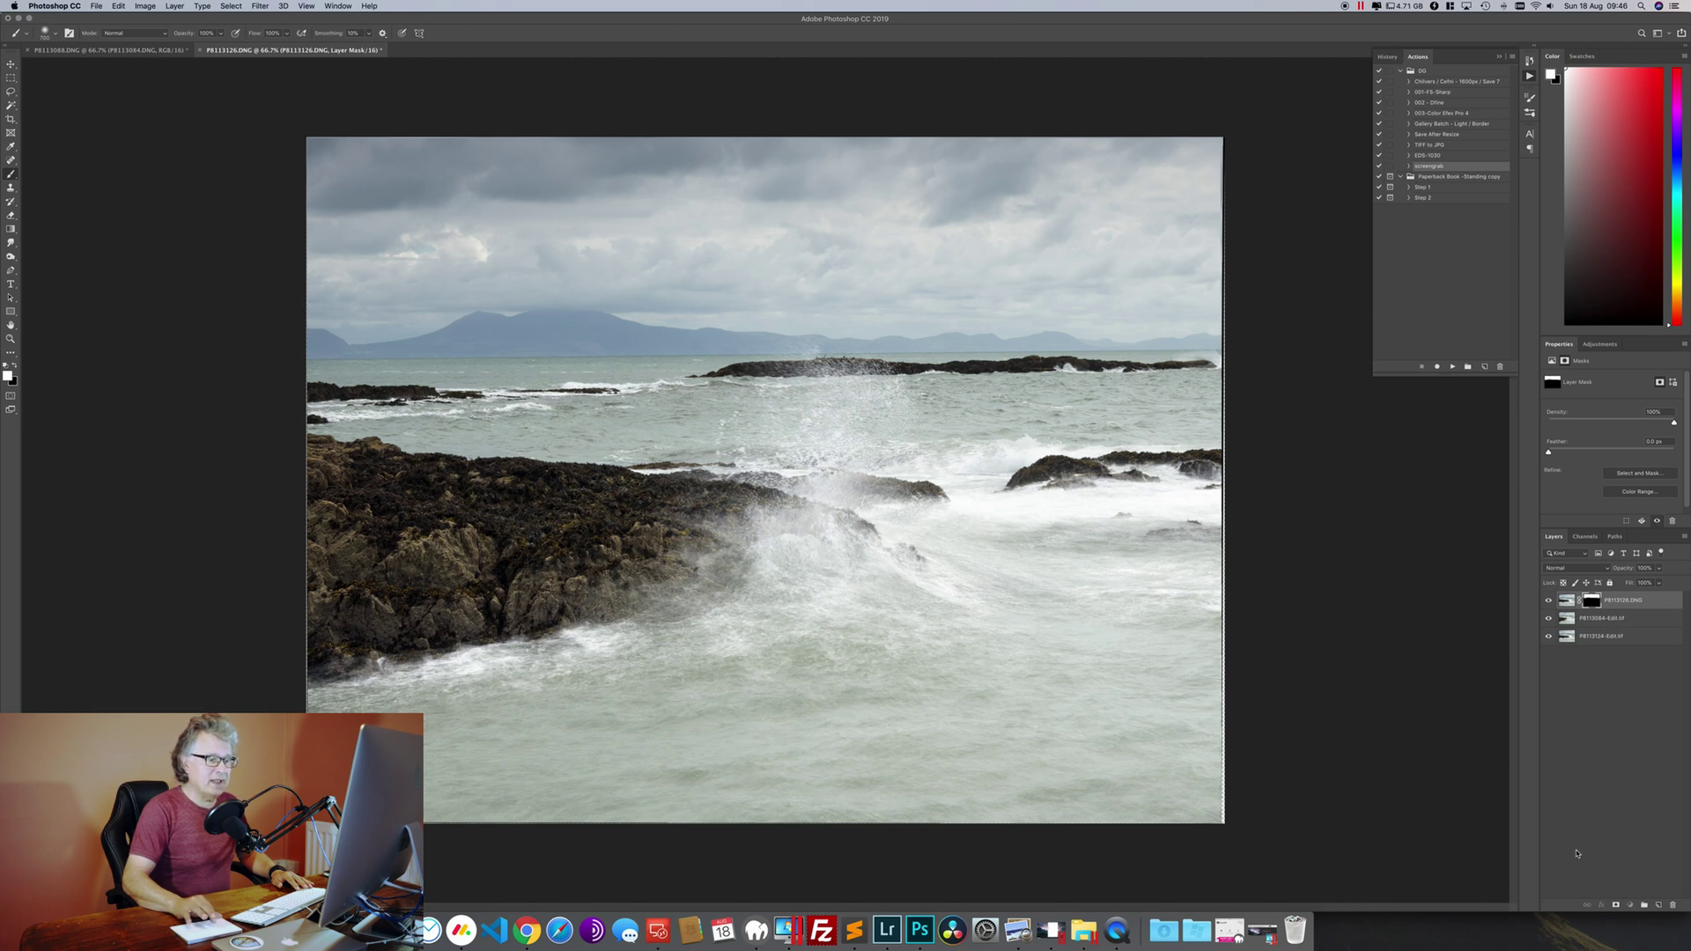
key(alt+bracketleft)
Step: Add a mask to P8113084-Edit.tif and paint black along the rocks to reveal surf and spray
click(1617, 905)
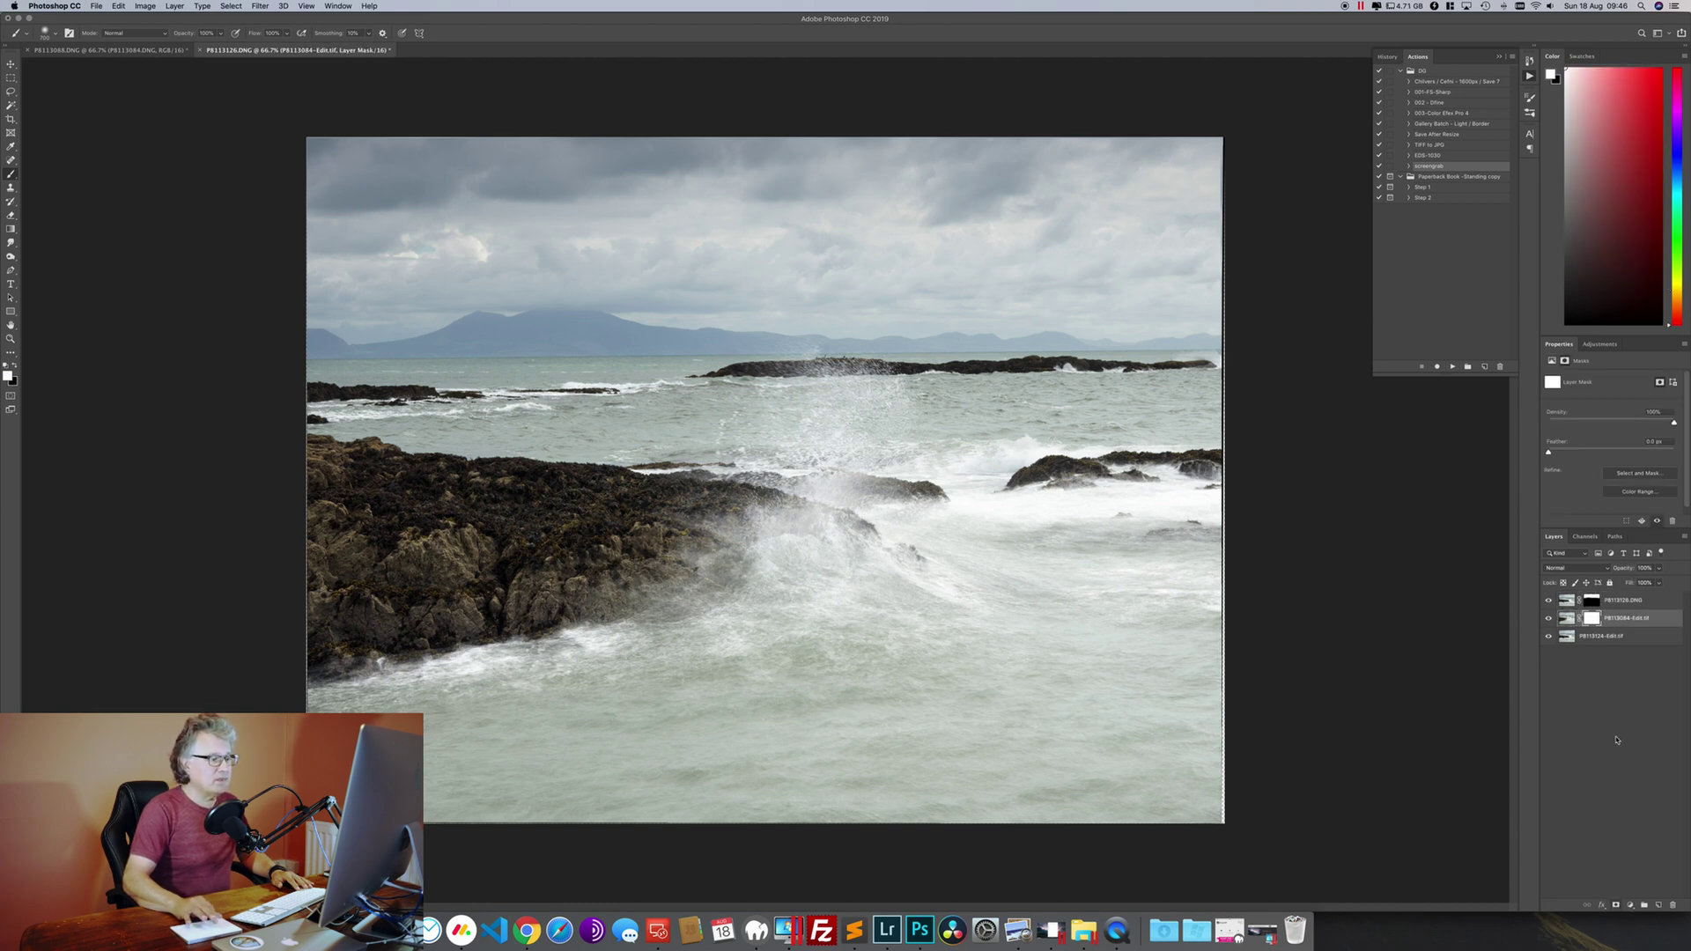
key(x)
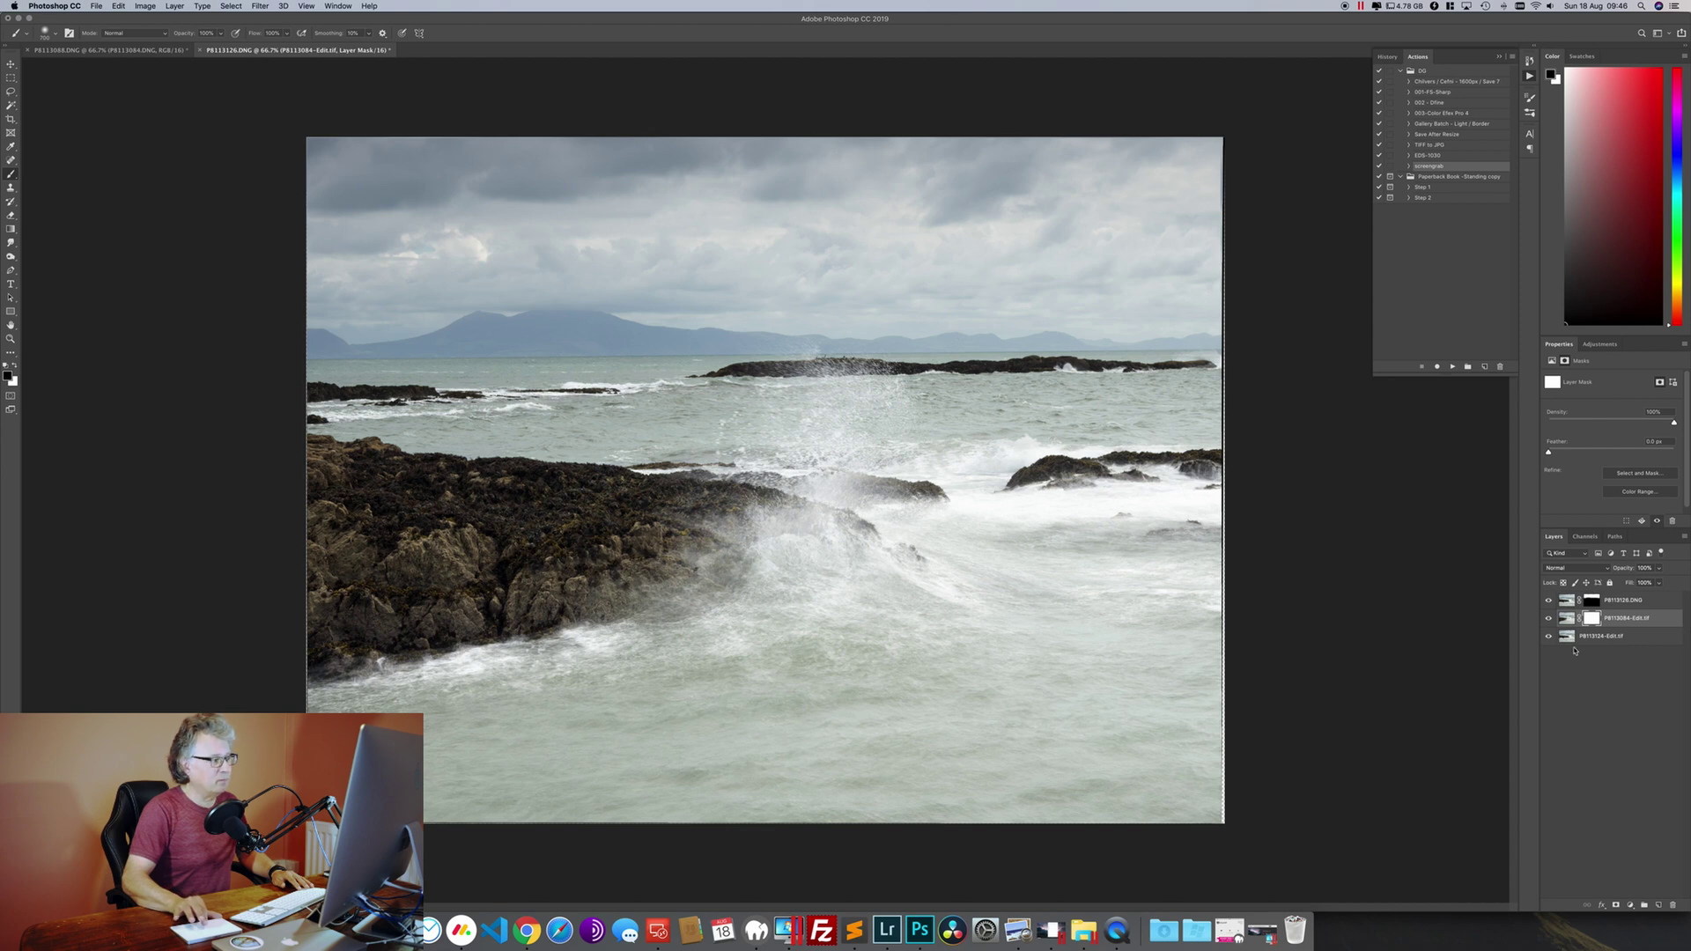
mouse_move(462, 672)
mouse_down()
mouse_move(454, 648)
mouse_move(353, 656)
mouse_move(657, 639)
mouse_move(723, 661)
mouse_move(811, 621)
mouse_move(687, 599)
mouse_move(564, 626)
mouse_move(537, 608)
mouse_move(456, 639)
mouse_move(404, 621)
mouse_move(375, 576)
mouse_up()
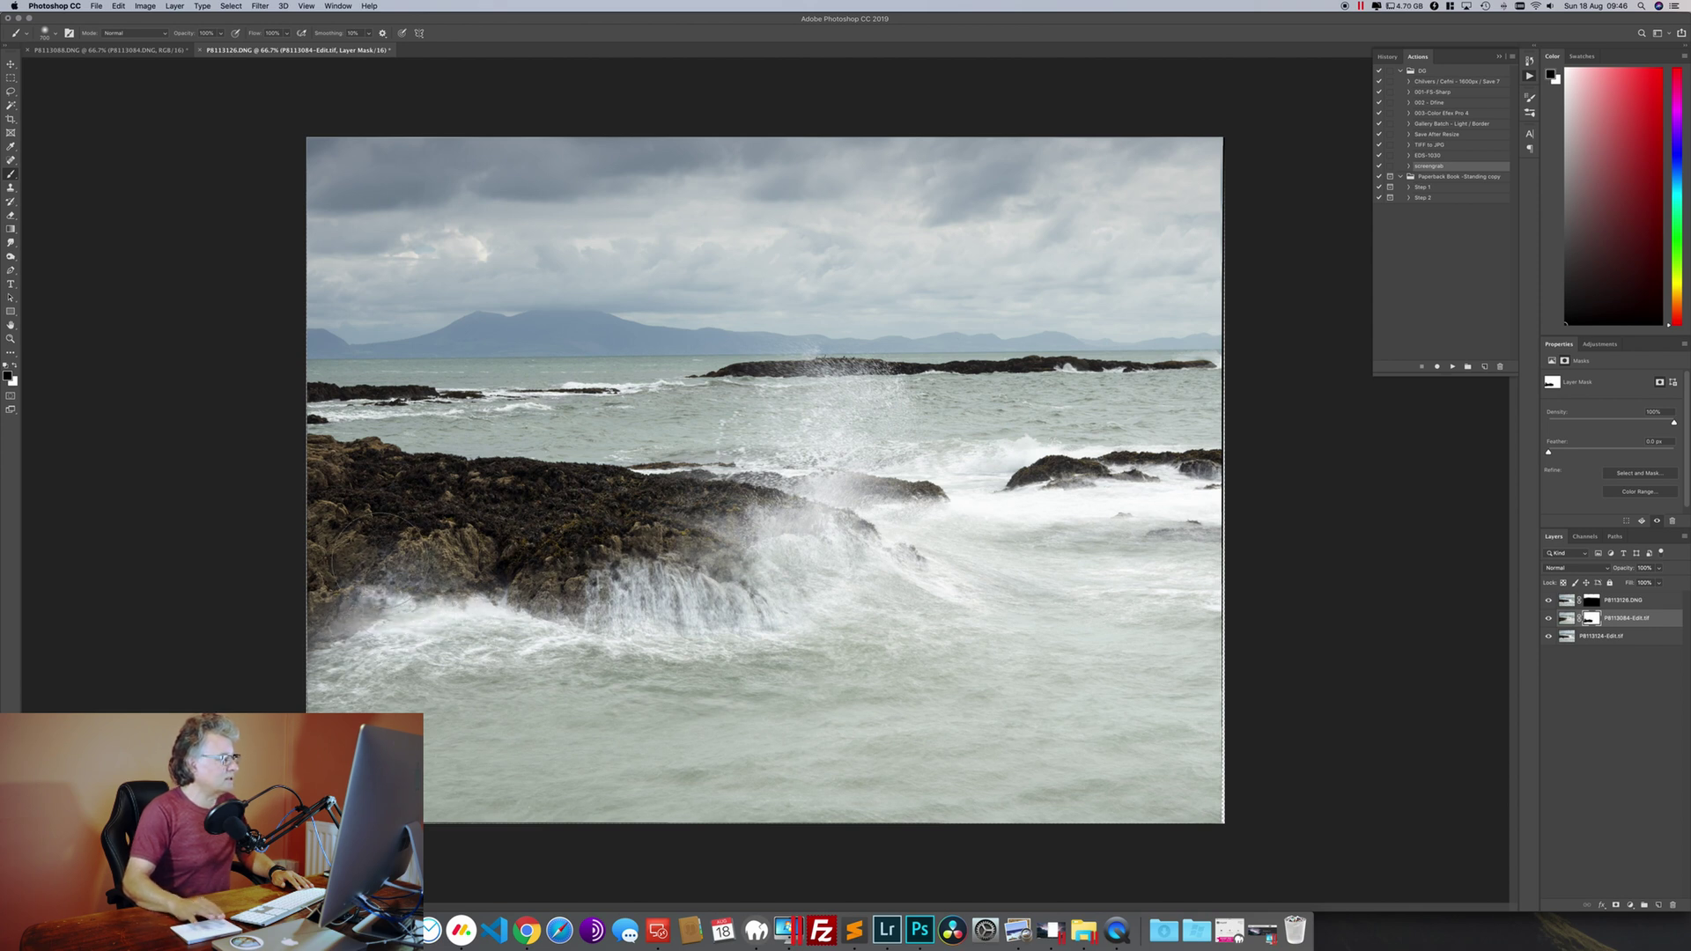
mouse_move(784, 610)
mouse_down()
mouse_move(812, 588)
mouse_move(742, 587)
mouse_up()
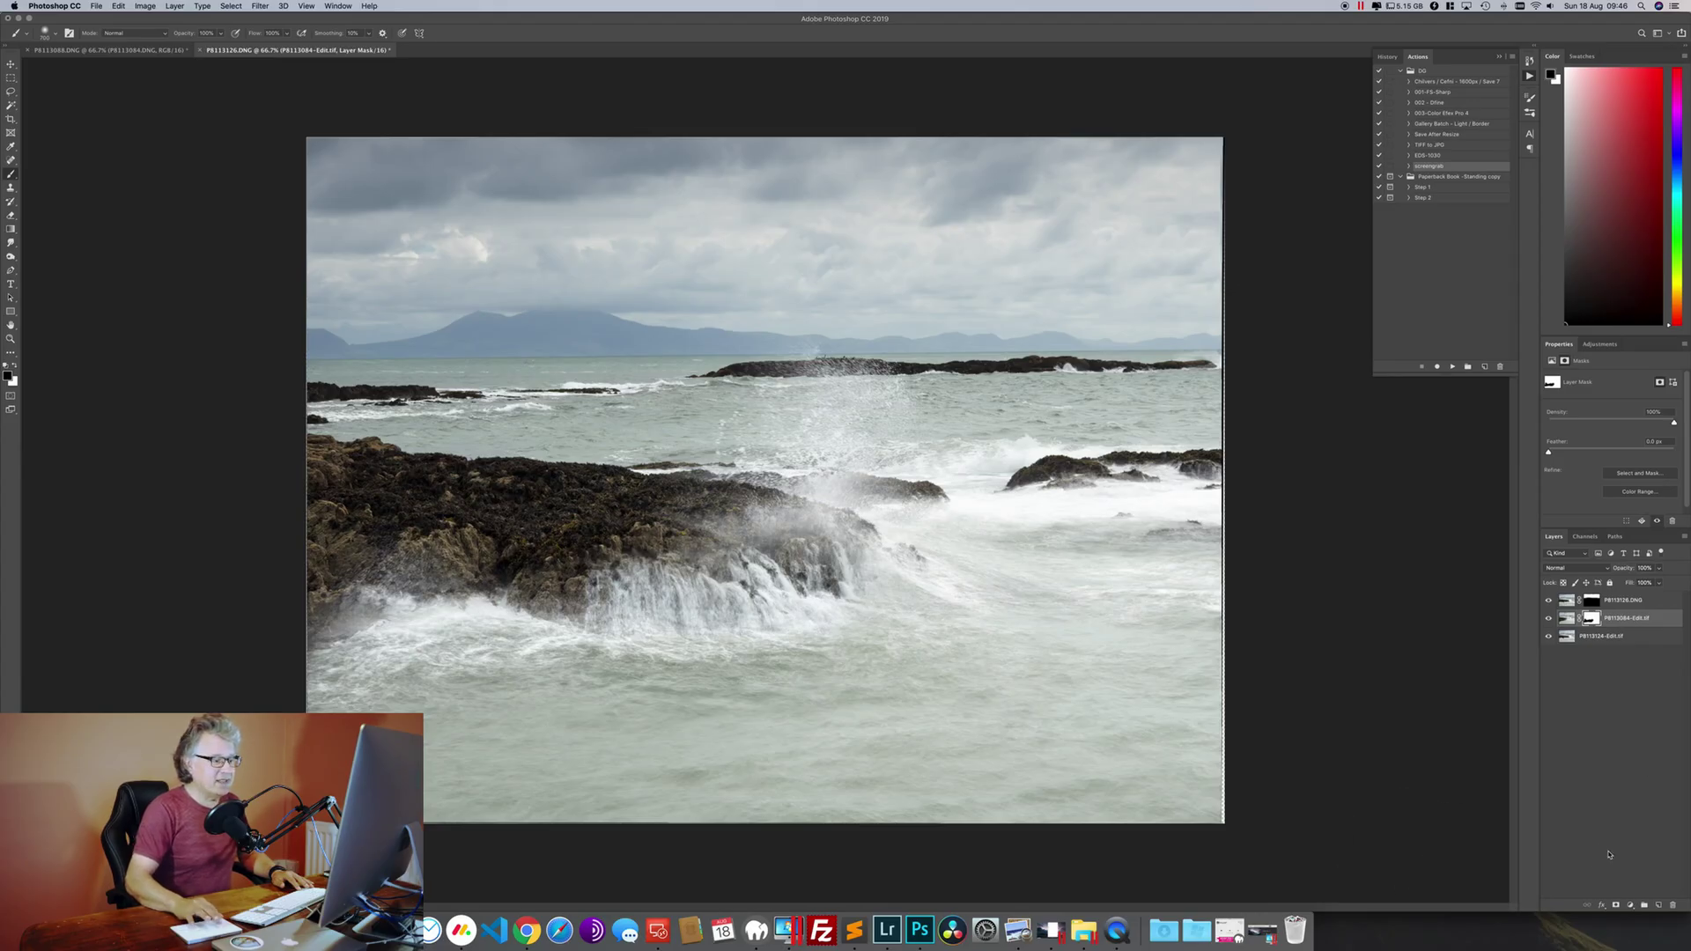
Step: Return to Lightroom Classic and view the finished photo 12 at full size
click(888, 925)
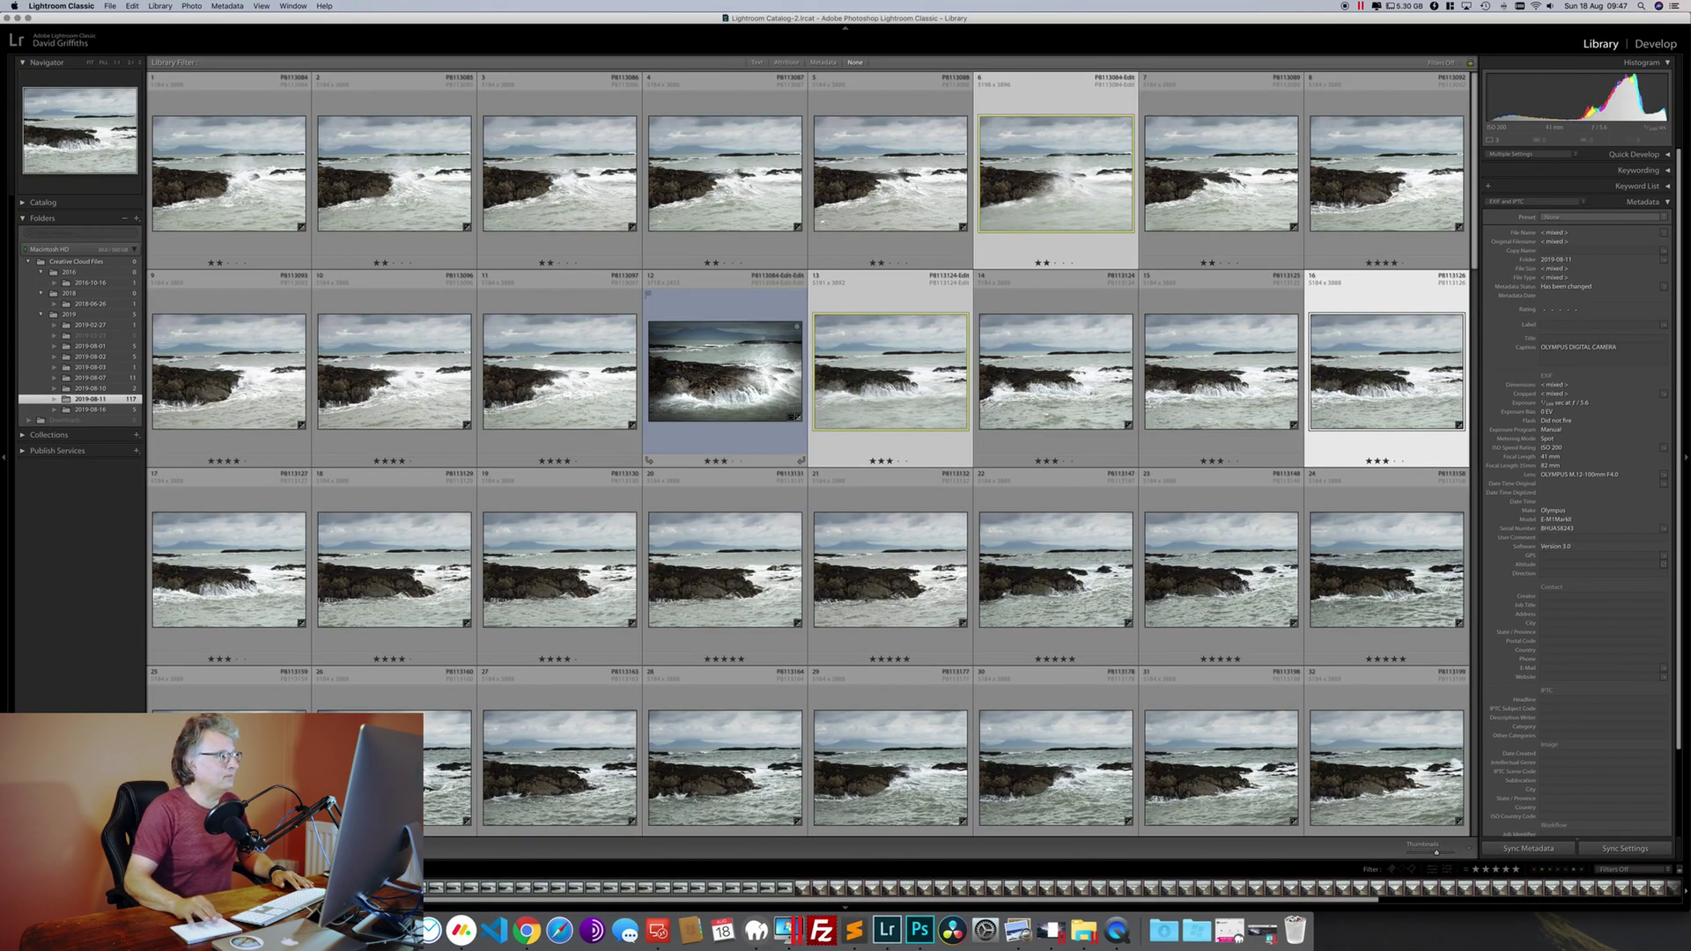
double_click(712, 391)
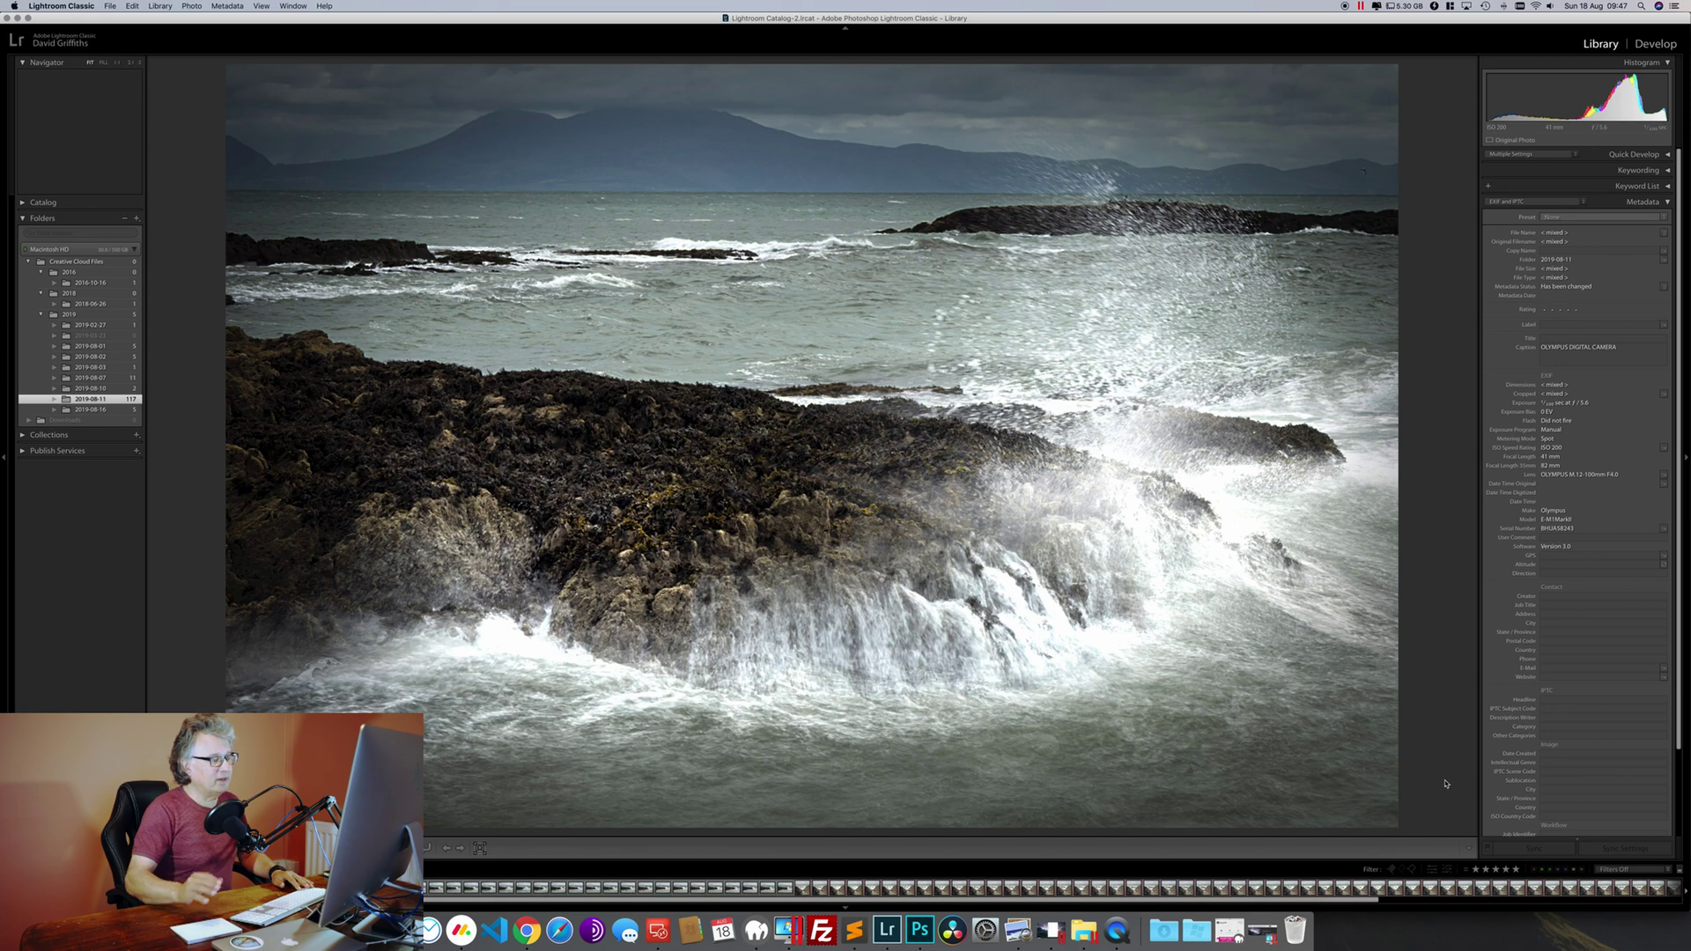